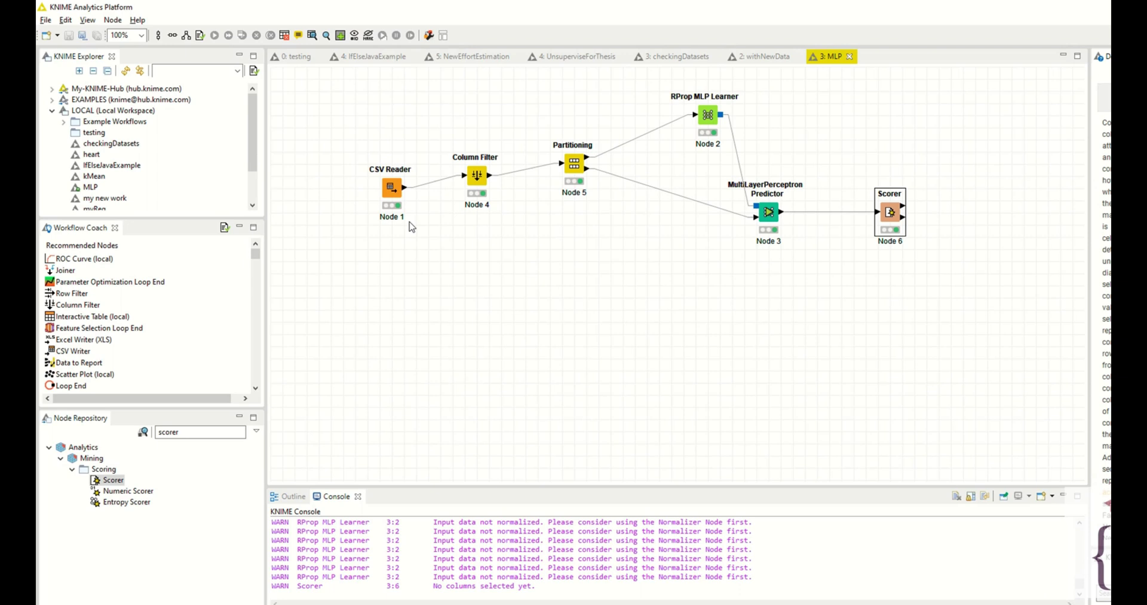
# Create a new KNIME workflow named 'dicisionTree' in the local workspace.
pyautogui.click(45, 34)
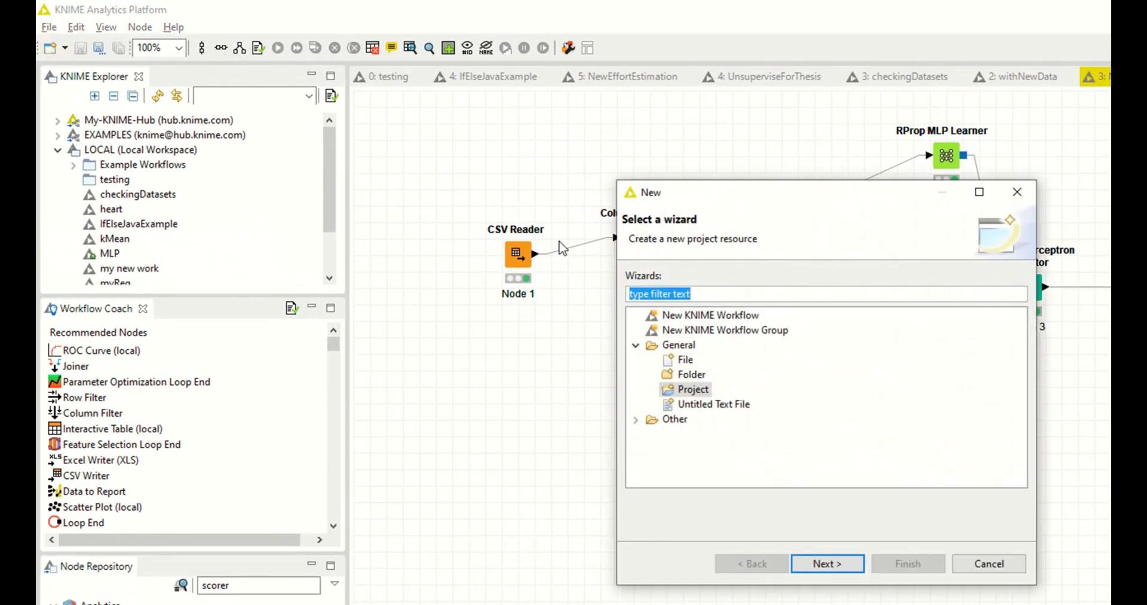
pyautogui.press('Escape')
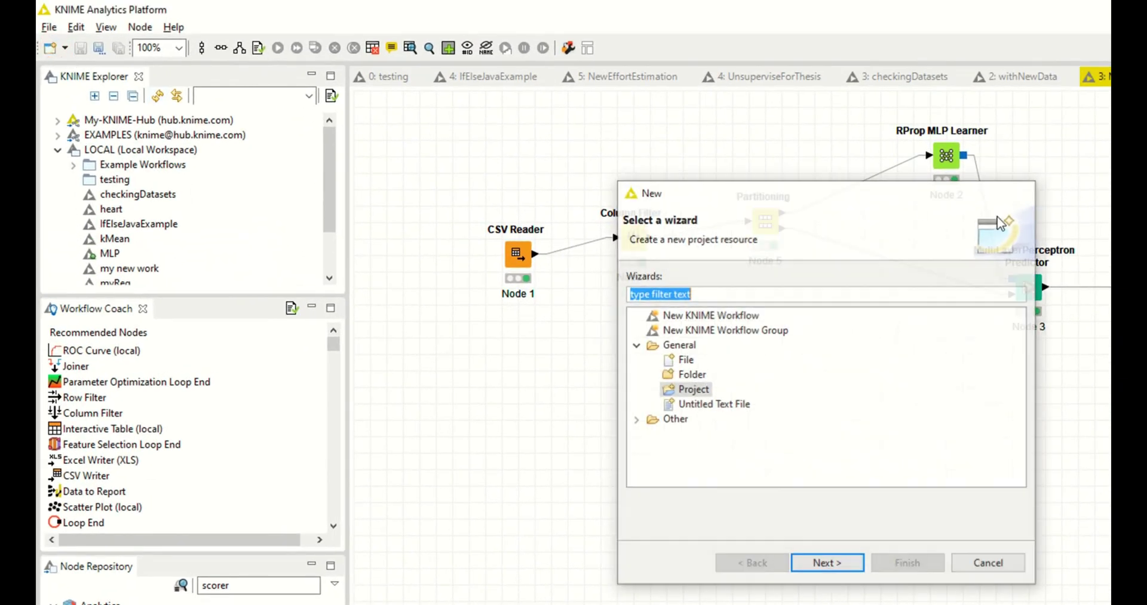
pyautogui.click(48, 27)
pyautogui.click(67, 46)
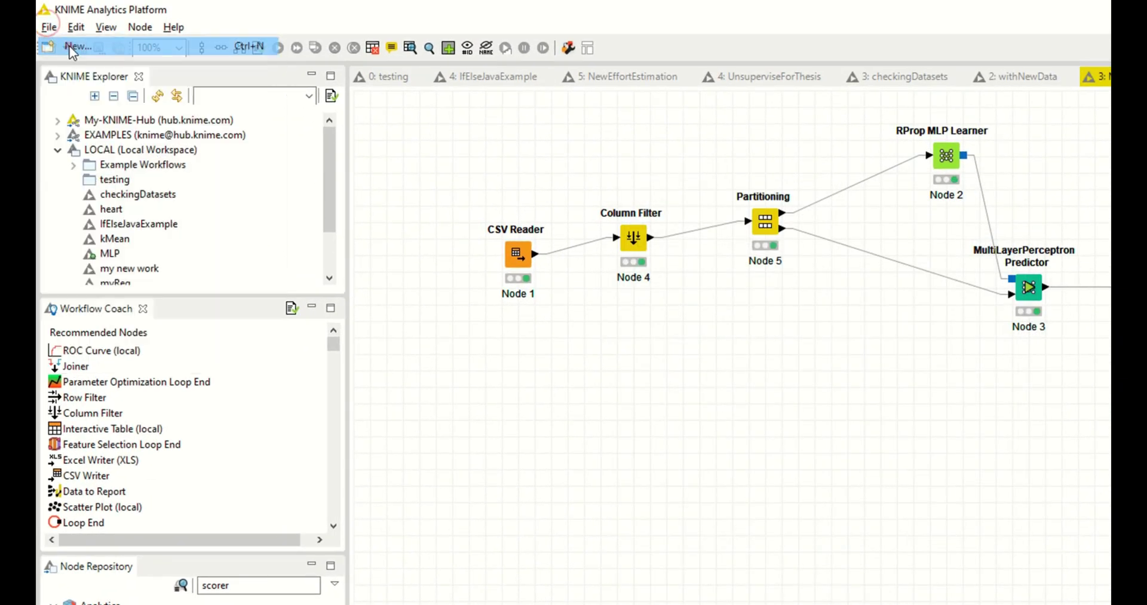
pyautogui.press('Escape')
pyautogui.click(64, 47)
pyautogui.click(79, 71)
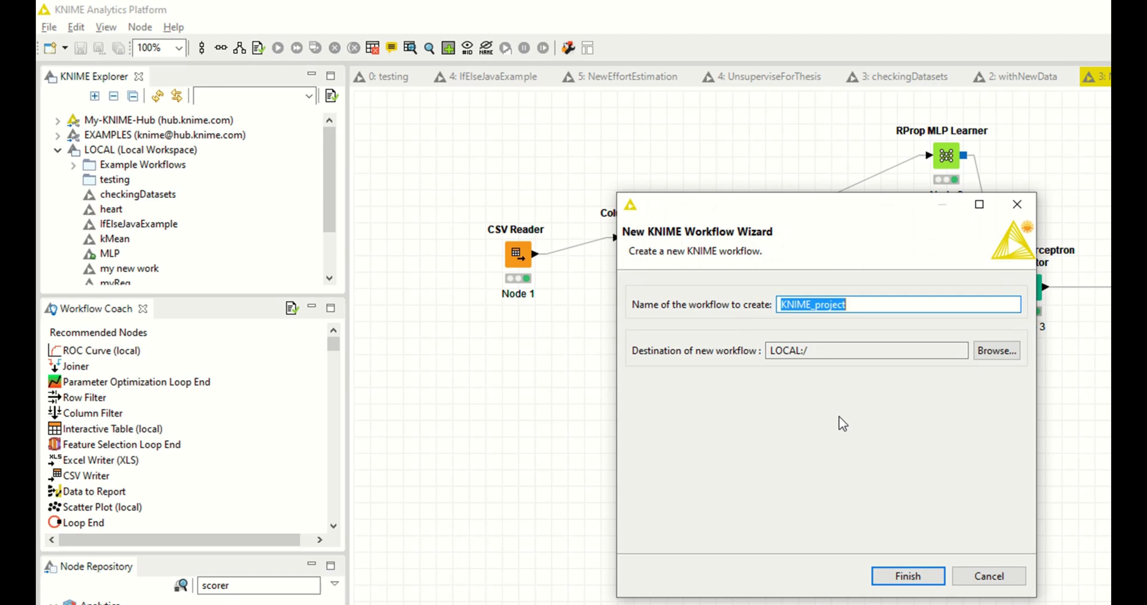
pyautogui.write('dicisio')
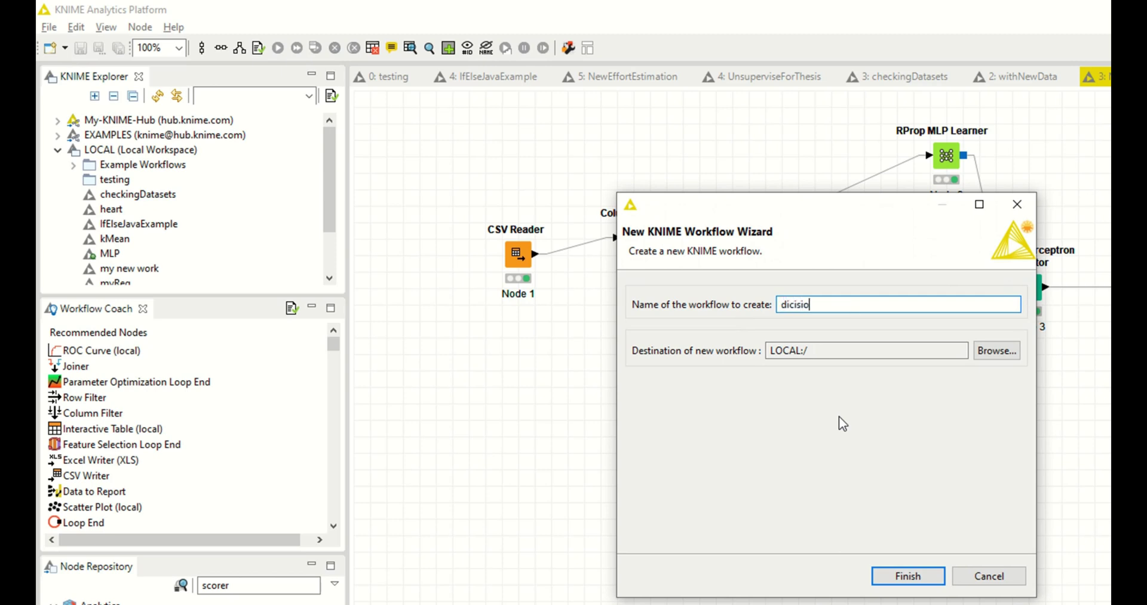
pyautogui.write('nTree')
pyautogui.click(908, 575)
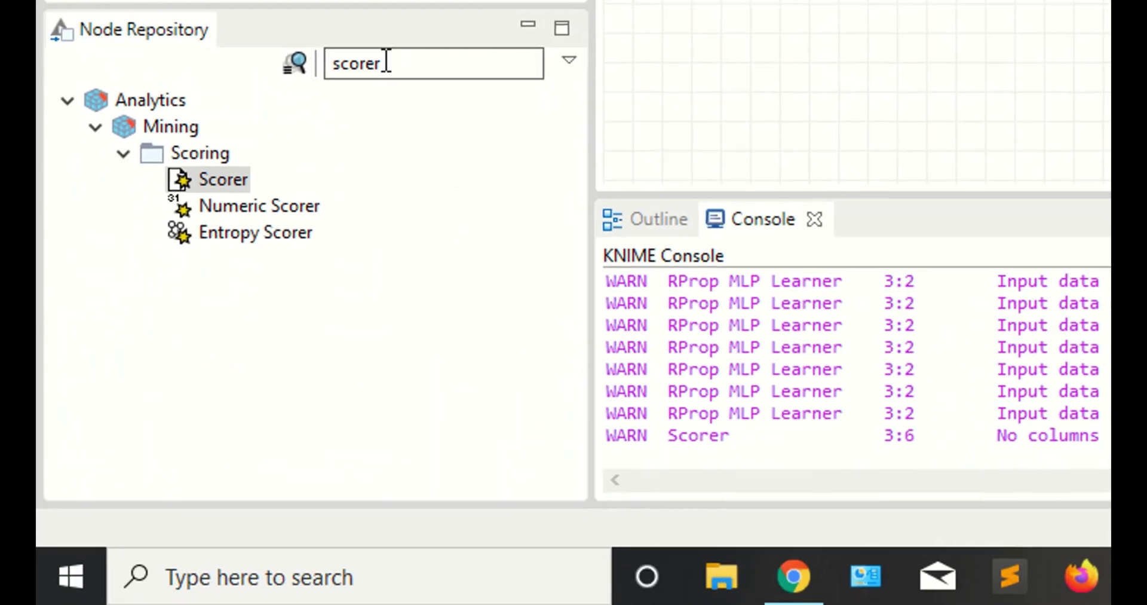
# Replace the old search with a reader search and drop a CSV Reader node onto the canvas.
pyautogui.click(387, 59)
pyautogui.doubleClick(380, 60)
pyautogui.press('BackSpace')
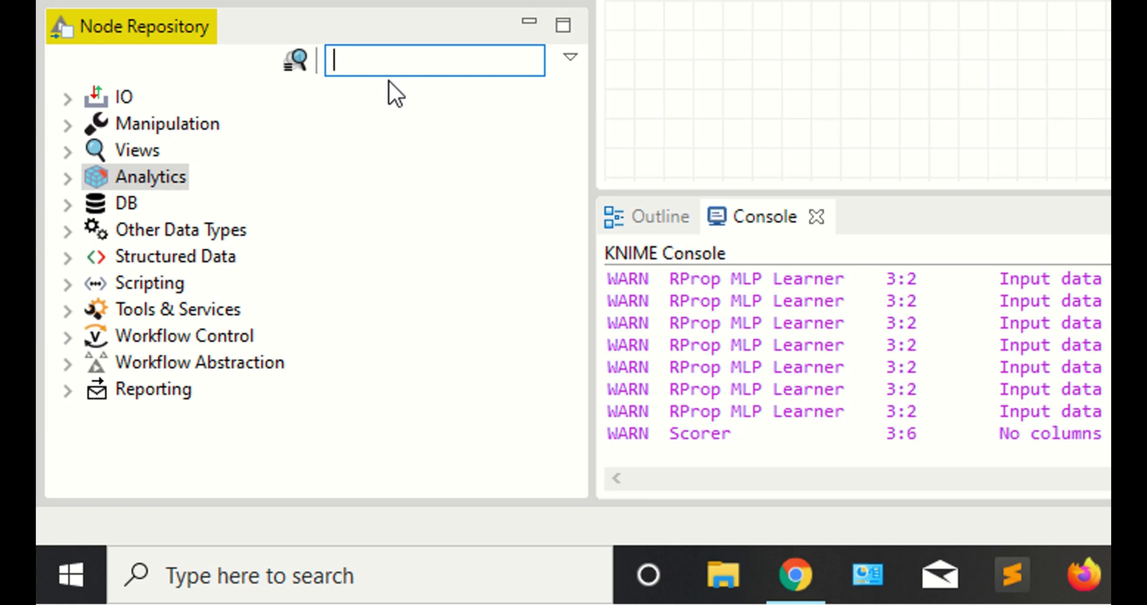
pyautogui.write('c')
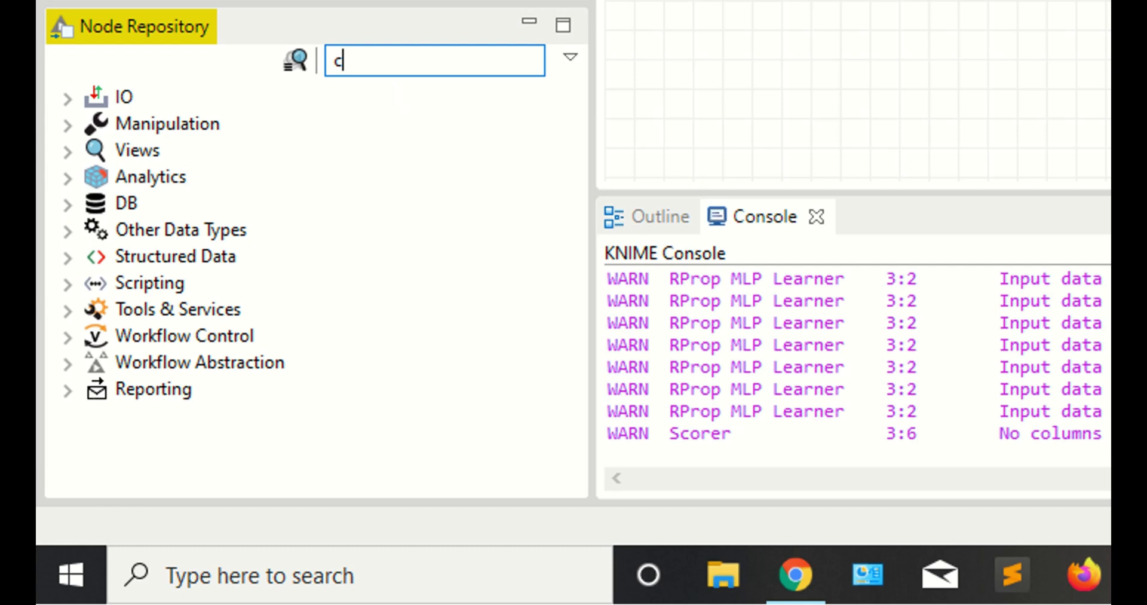
pyautogui.write('eader')
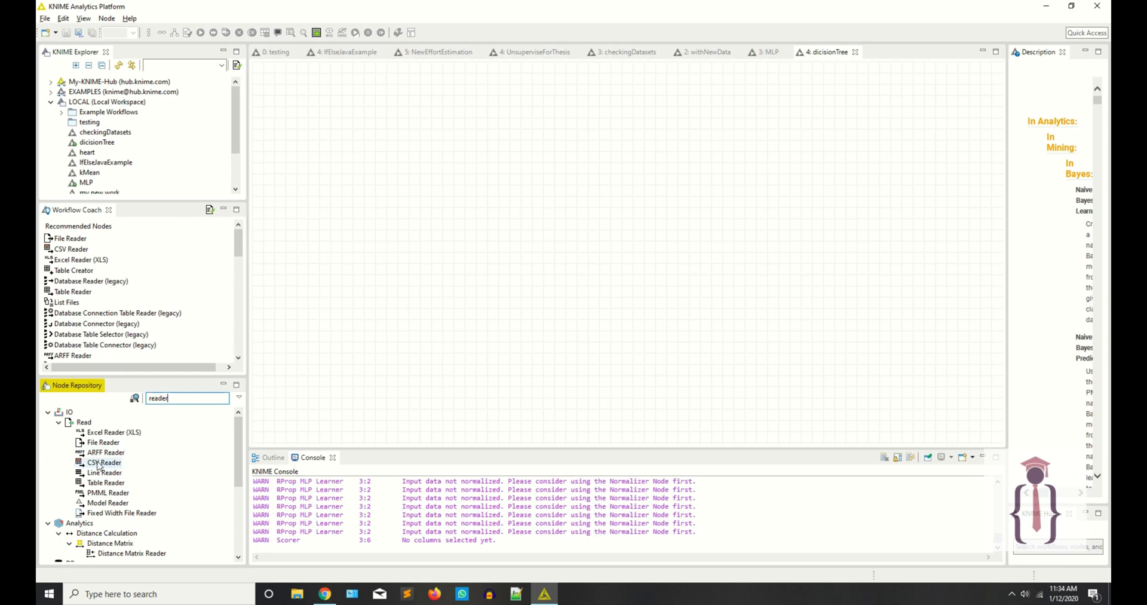
pyautogui.moveTo(95, 466); pyautogui.dragTo(343, 232)
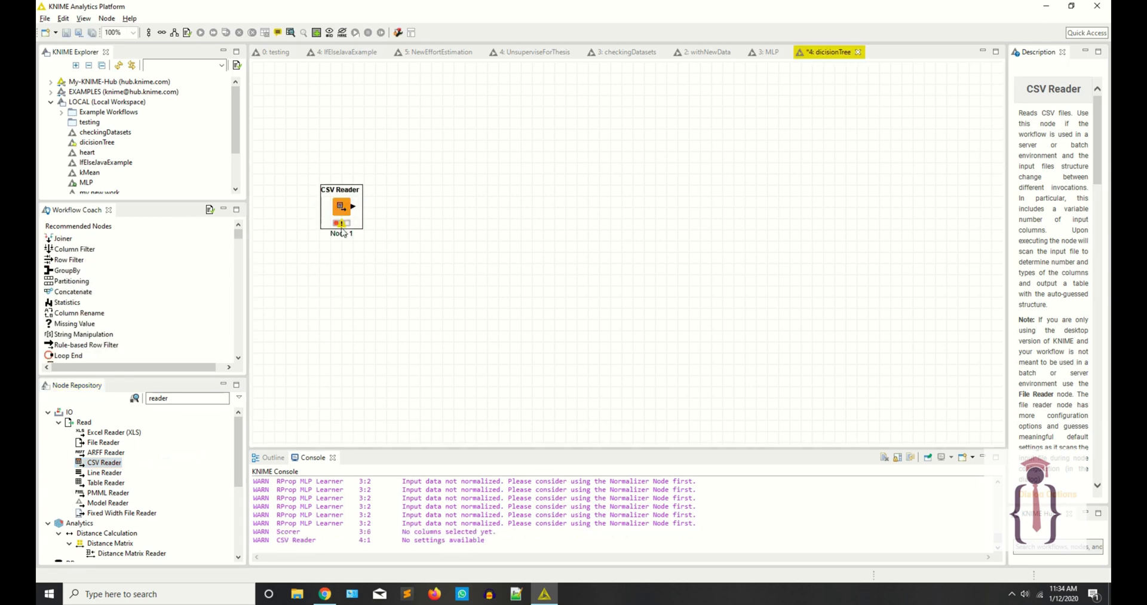
# Open the CSV Reader's configuration and browse into the thesis folder.
pyautogui.rightClick(337, 211)
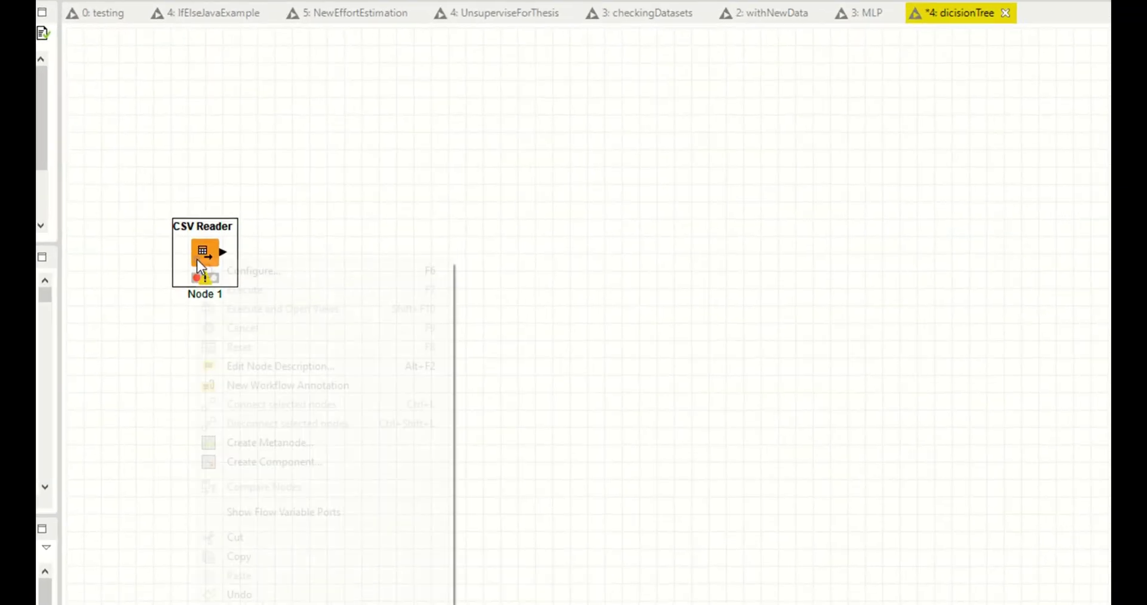
pyautogui.click(256, 268)
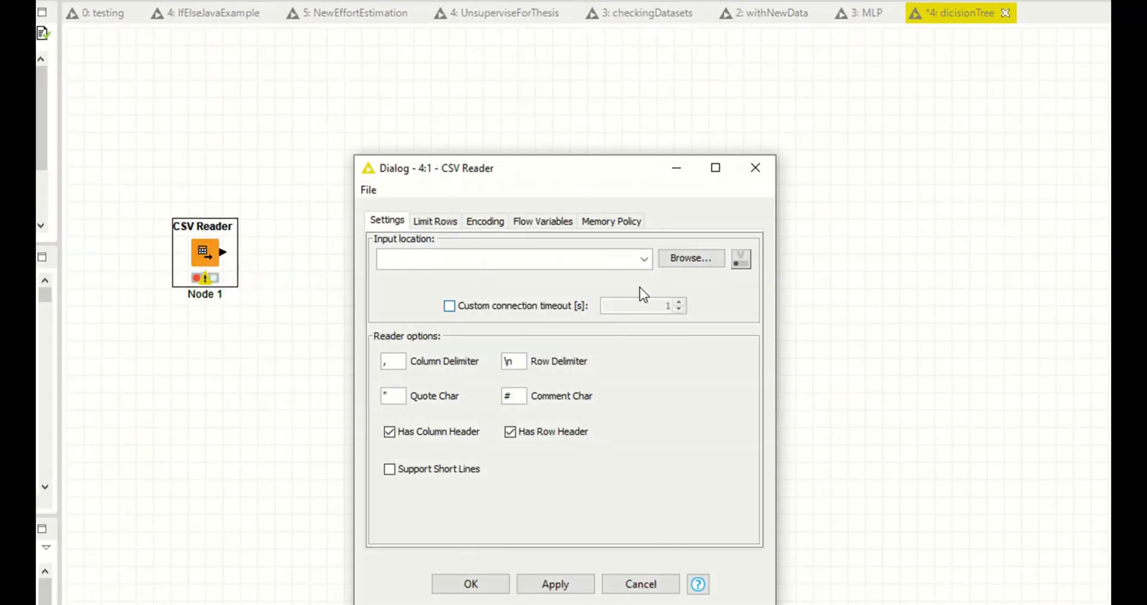
pyautogui.click(685, 254)
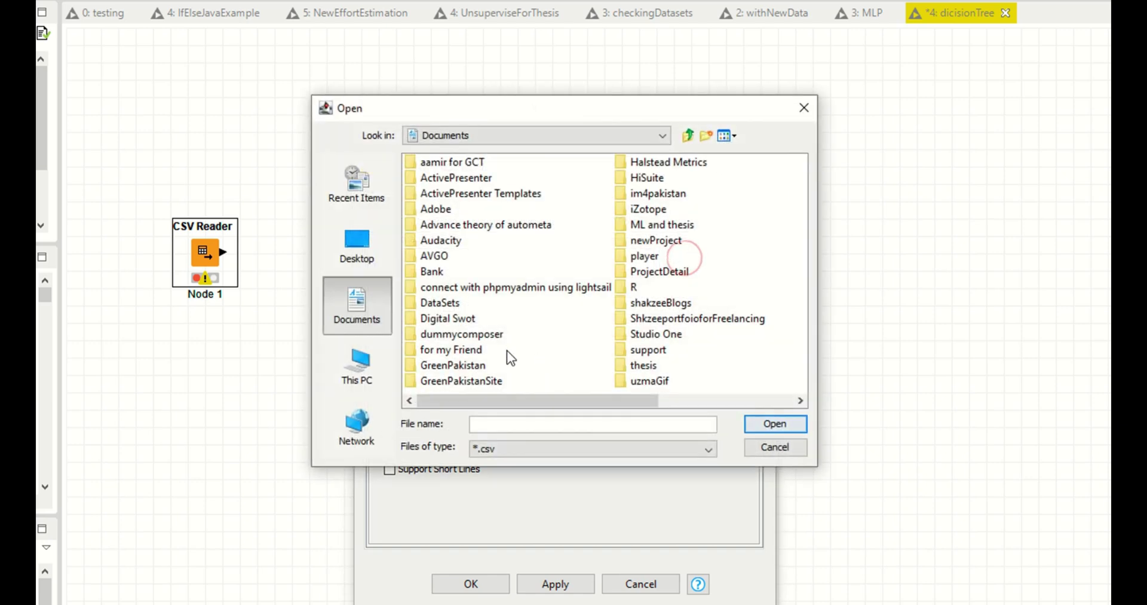
pyautogui.click(636, 363)
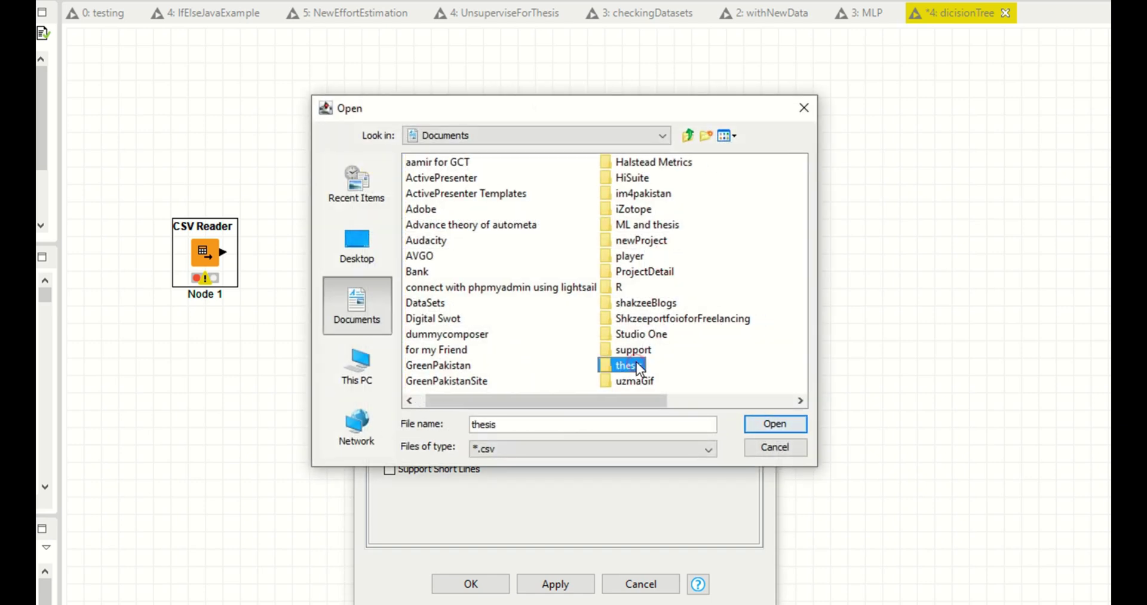
pyautogui.click(596, 371)
pyautogui.doubleClick(611, 367)
pyautogui.doubleClick(437, 338)
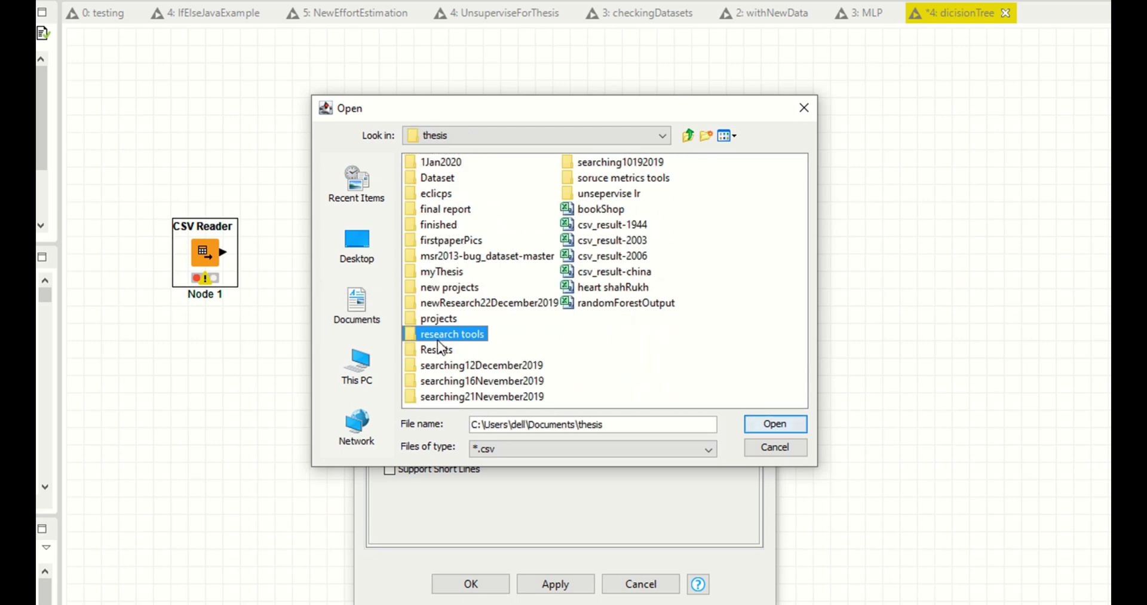
pyautogui.press('BackSpace')
pyautogui.doubleClick(435, 357)
pyautogui.press('BackSpace')
# Pick AfterClustringDataSet.csv from Results\Unsupervise Learning\k-mean cluster and apply the reader settings.
pyautogui.doubleClick(442, 351)
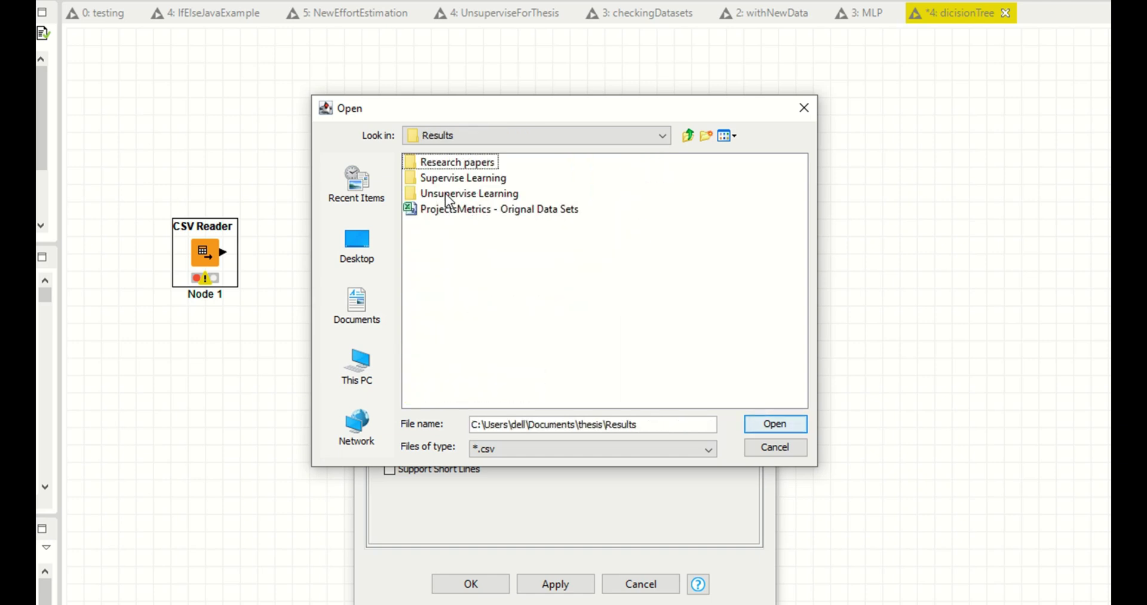
pyautogui.doubleClick(447, 194)
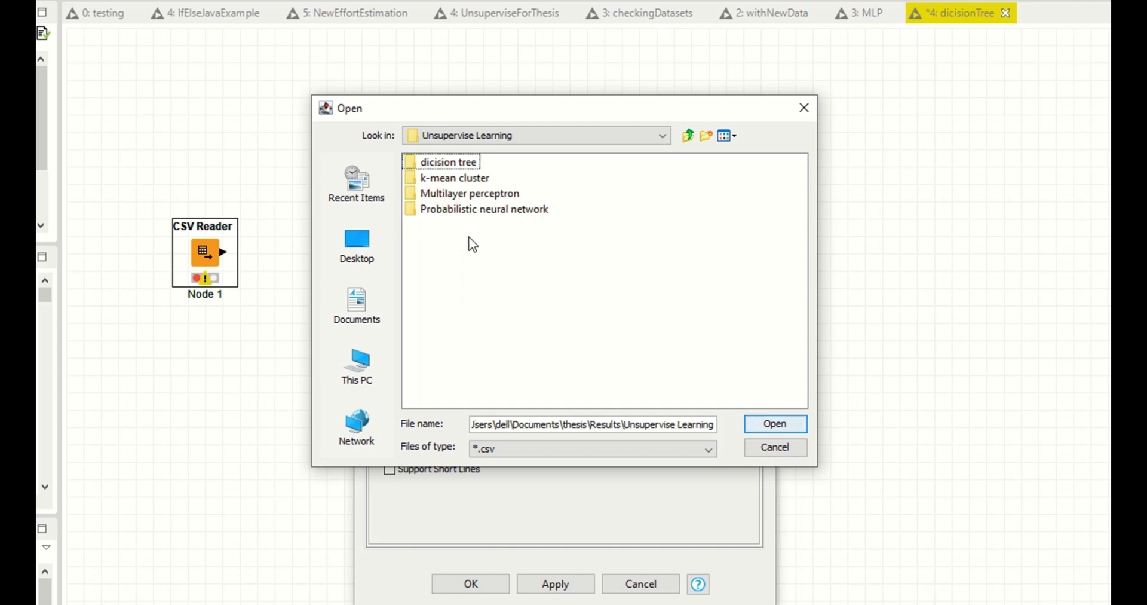
pyautogui.doubleClick(441, 178)
pyautogui.click(449, 169)
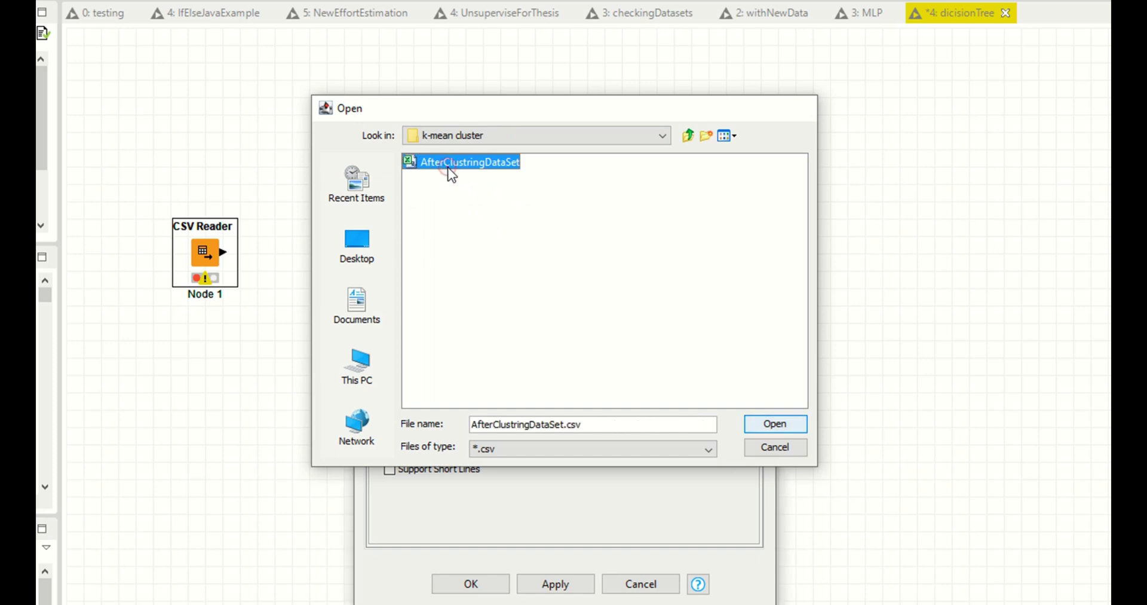
pyautogui.doubleClick(451, 172)
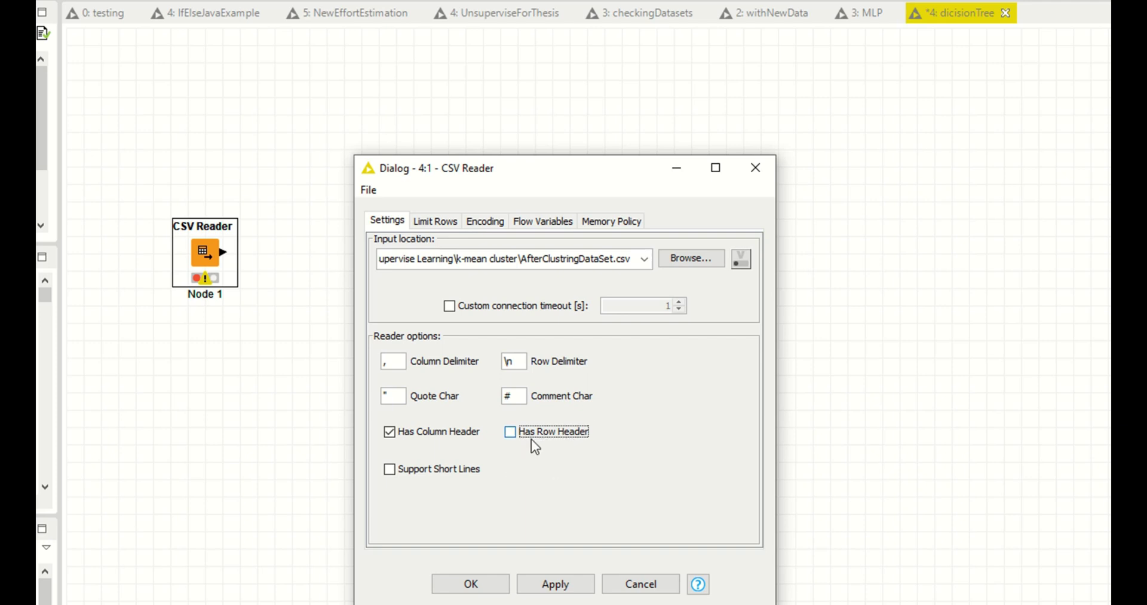
pyautogui.click(547, 583)
pyautogui.click(465, 585)
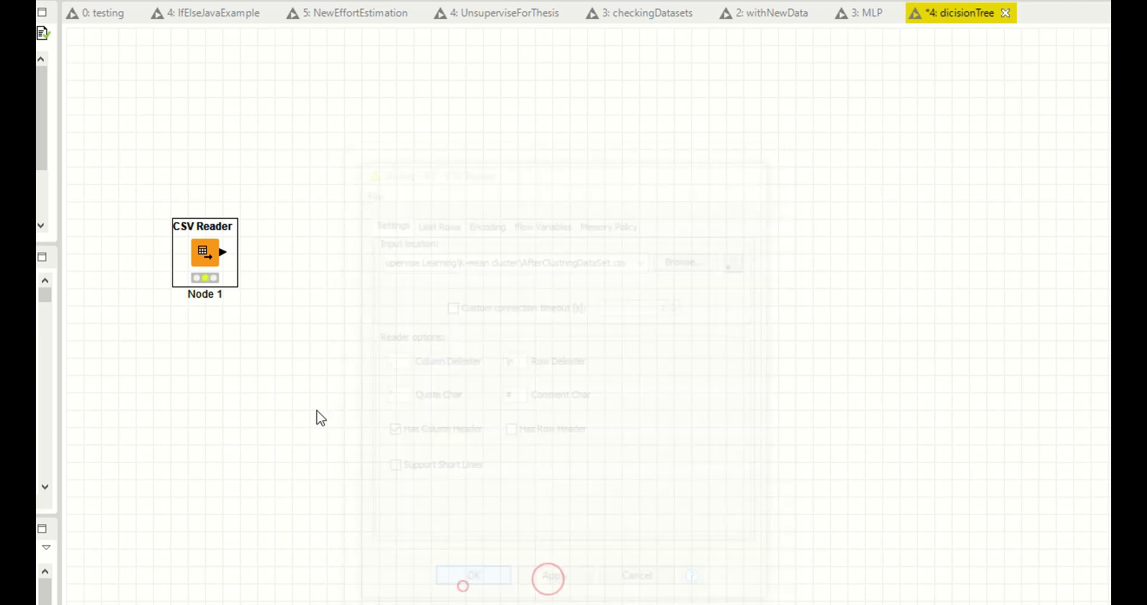
# Execute the CSV Reader and inspect its 100-row, 9-column output table including Cluster.
pyautogui.rightClick(218, 270)
pyautogui.click(337, 205)
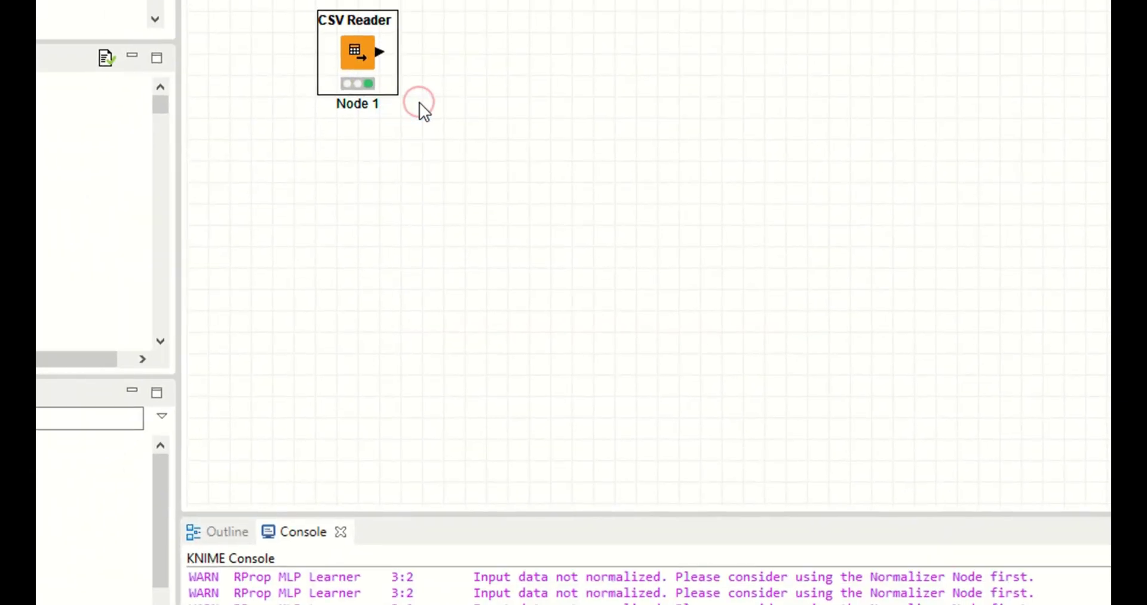
pyautogui.rightClick(351, 52)
pyautogui.click(414, 546)
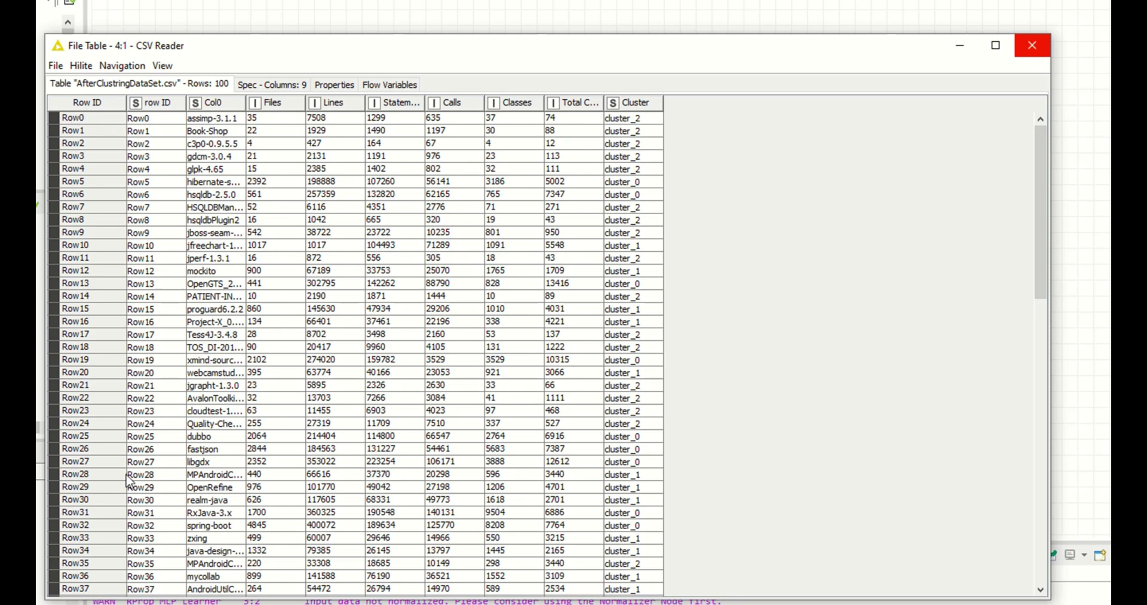
pyautogui.click(1033, 48)
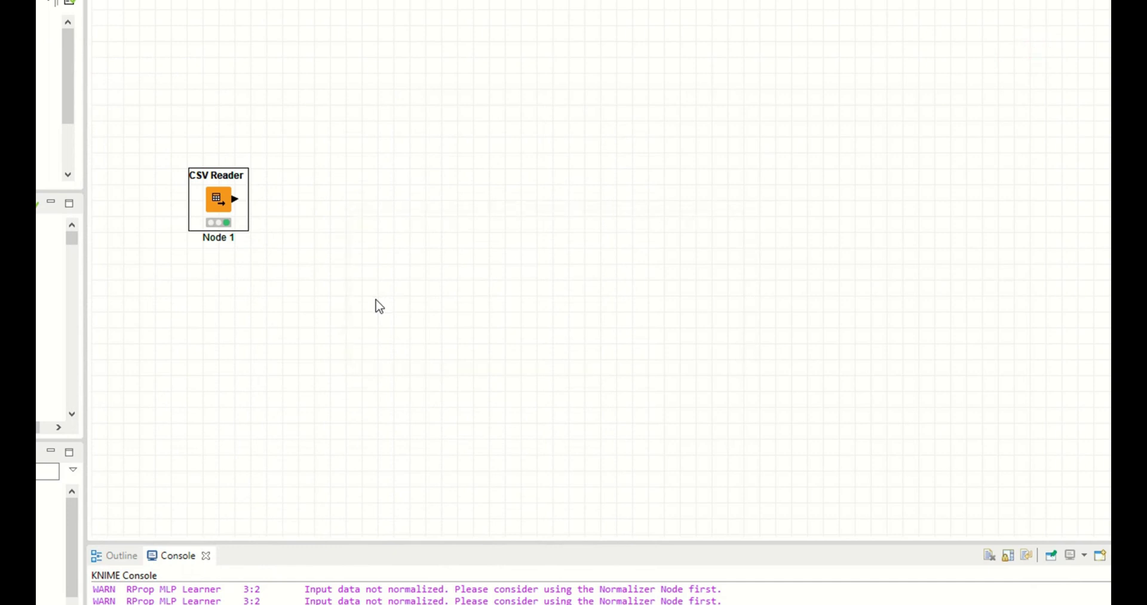
# Search 'filter', add a Column Filter node, and connect the CSV Reader's output to it.
pyautogui.click(230, 338)
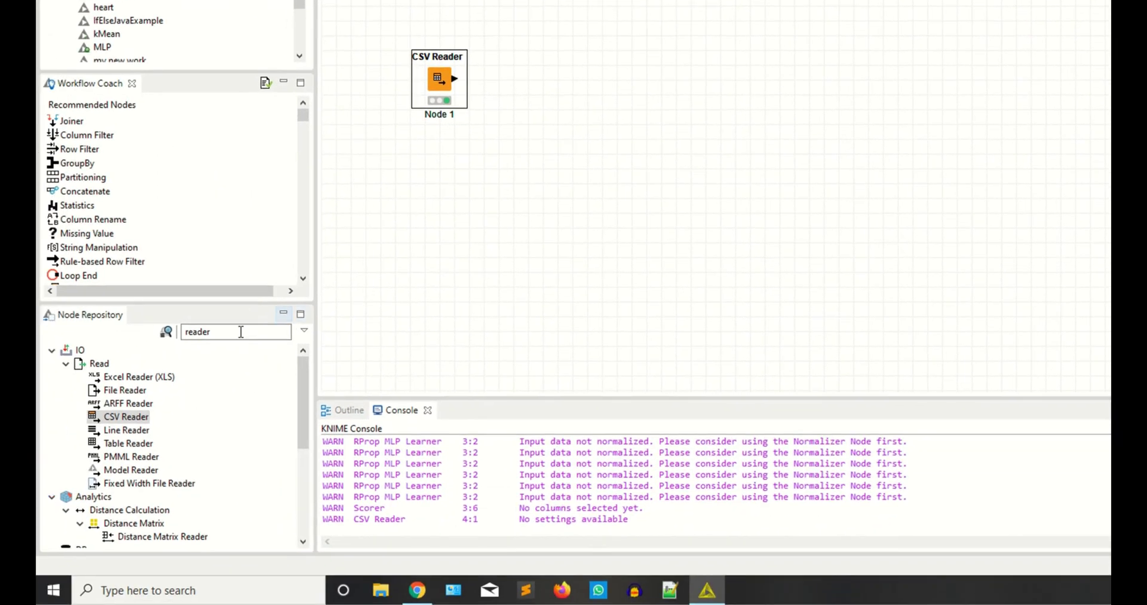
pyautogui.doubleClick(230, 341)
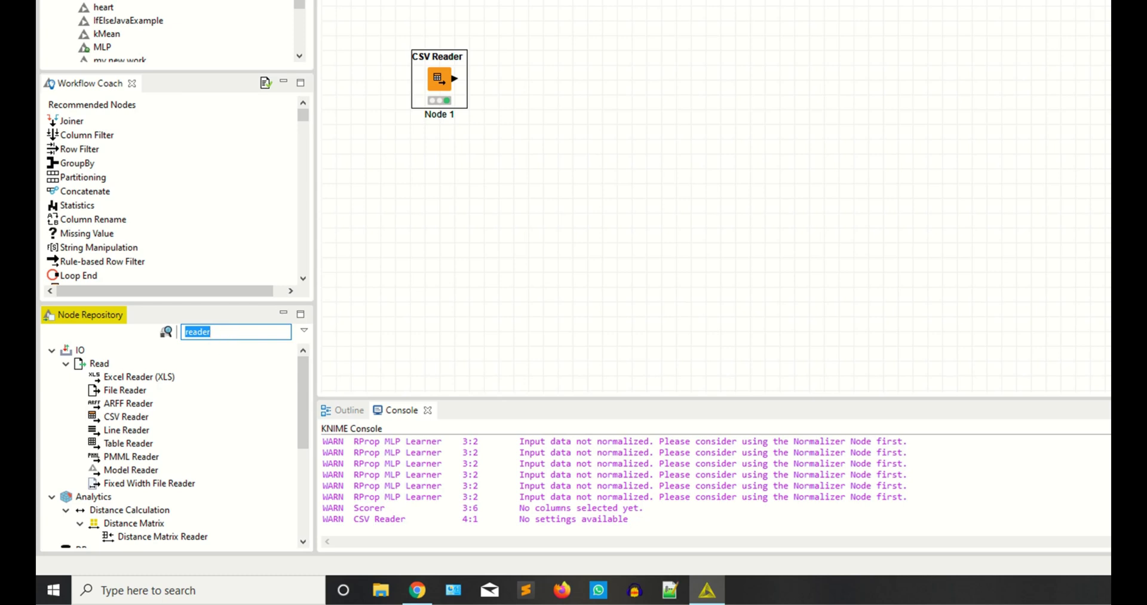
pyautogui.click(711, 15)
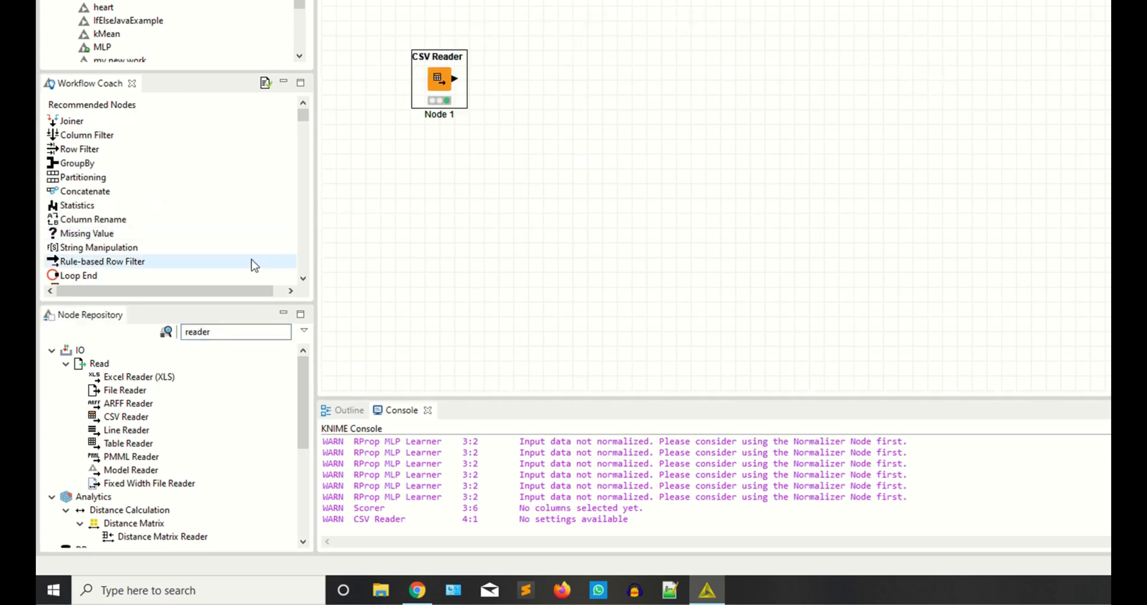
pyautogui.click(222, 330)
pyautogui.write('fi')
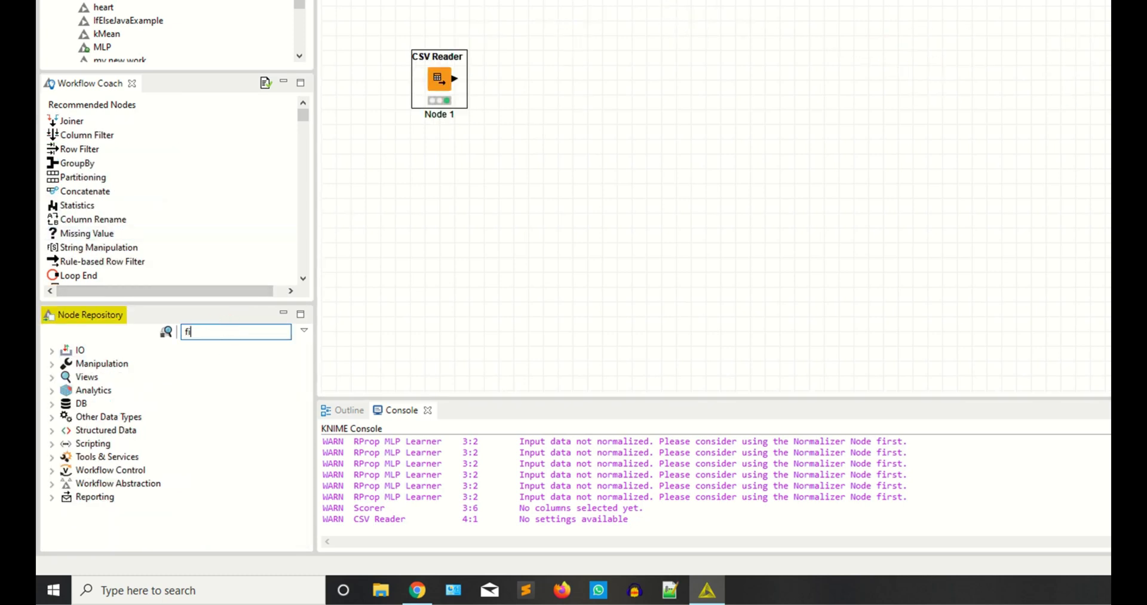
pyautogui.write('lter')
pyautogui.moveTo(144, 390); pyautogui.dragTo(585, 80)
pyautogui.moveTo(456, 78); pyautogui.dragTo(578, 84)
# Configure the Column Filter to exclude the row ID column.
pyautogui.rightClick(580, 83)
pyautogui.click(598, 87)
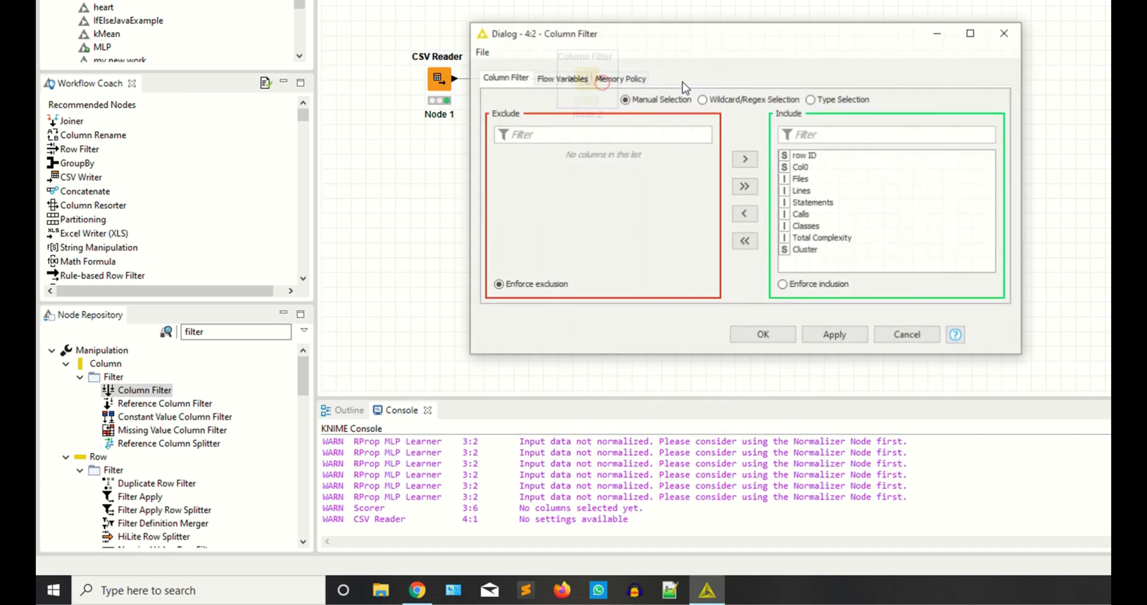
pyautogui.click(804, 156)
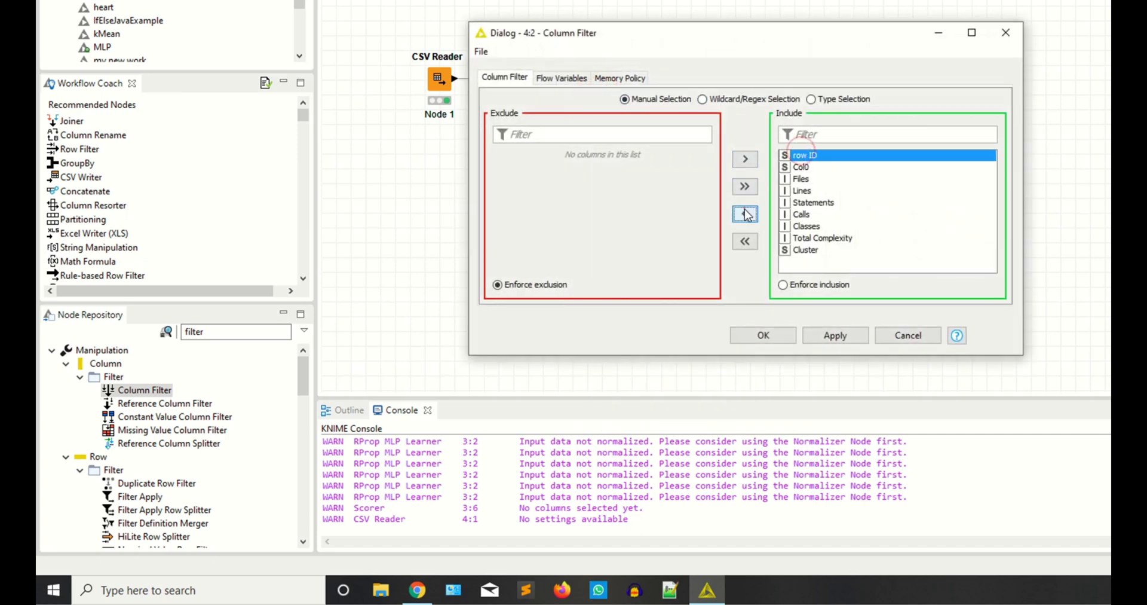
pyautogui.click(744, 213)
pyautogui.click(834, 335)
pyautogui.click(763, 335)
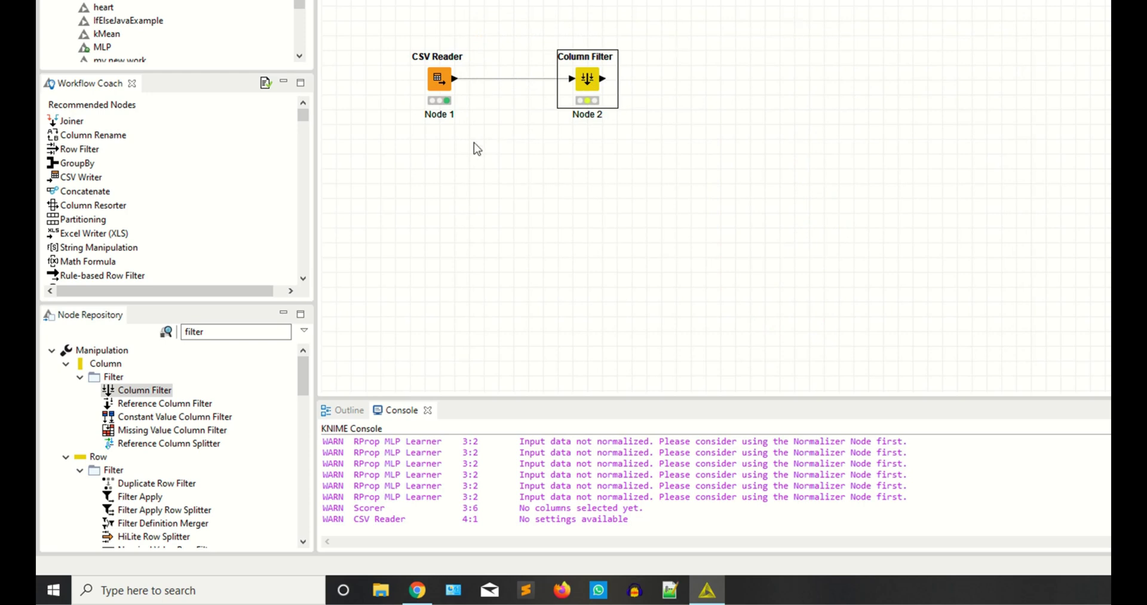
# Search 'parti', place a Partitioning node, and feed it the Column Filter's output.
pyautogui.doubleClick(252, 331)
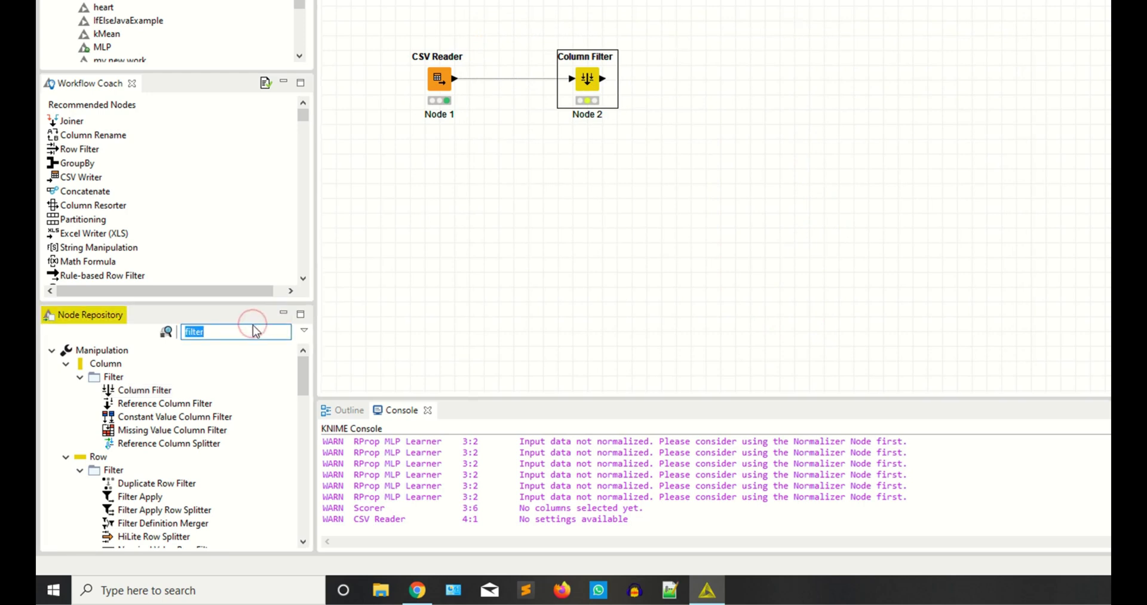
pyautogui.press('BackSpace')
pyautogui.write('p')
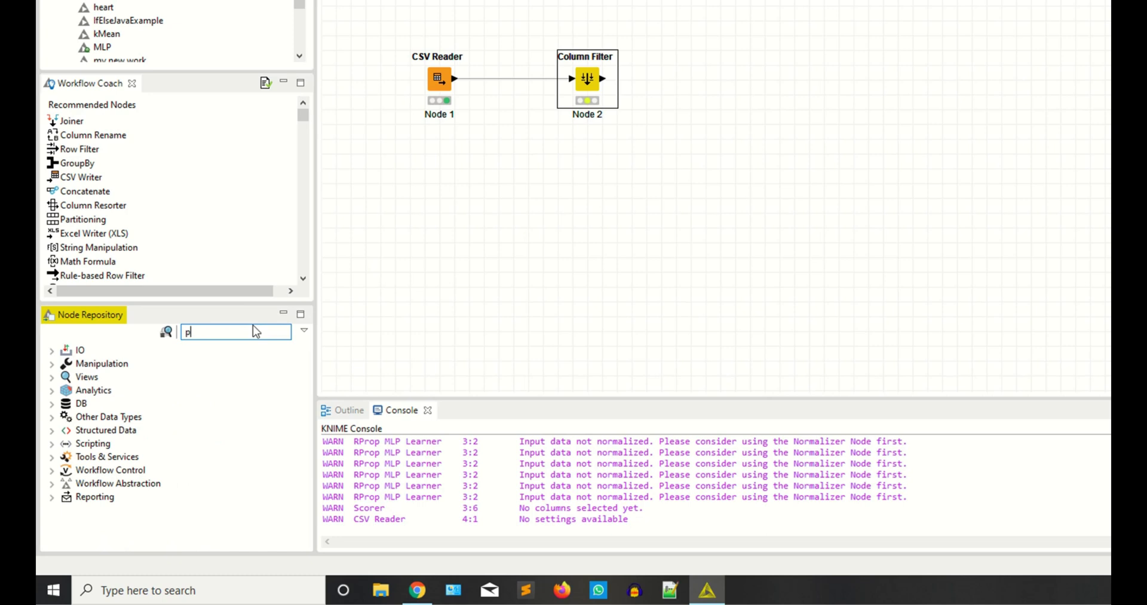
pyautogui.press('BackSpace')
pyautogui.press('BackSpace')
pyautogui.write('parti')
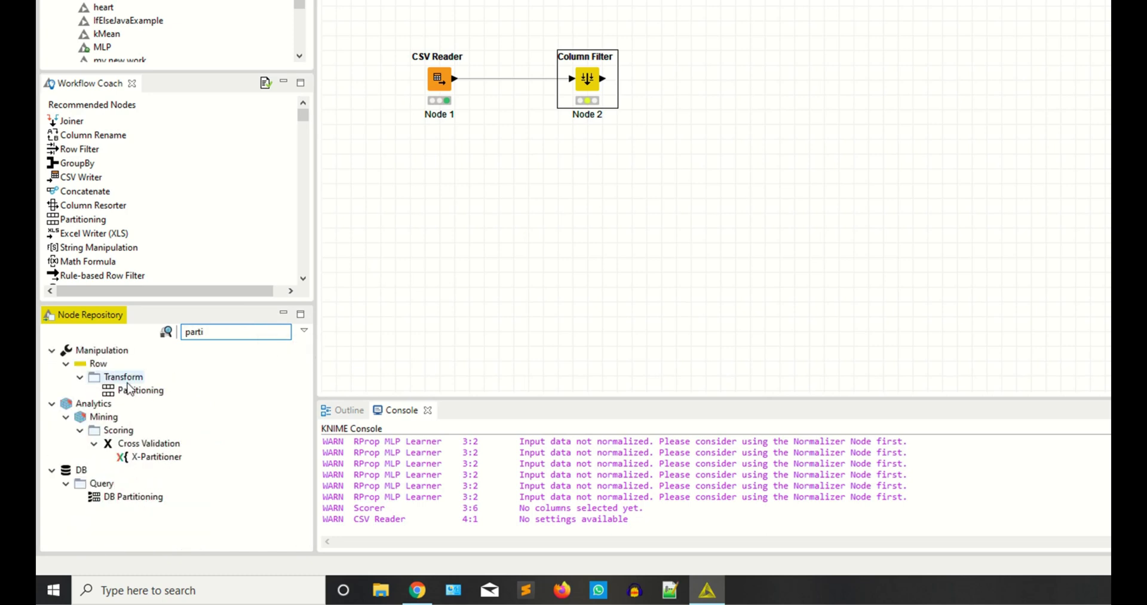
pyautogui.moveTo(140, 392); pyautogui.dragTo(798, 58)
pyautogui.moveTo(603, 79); pyautogui.dragTo(782, 49)
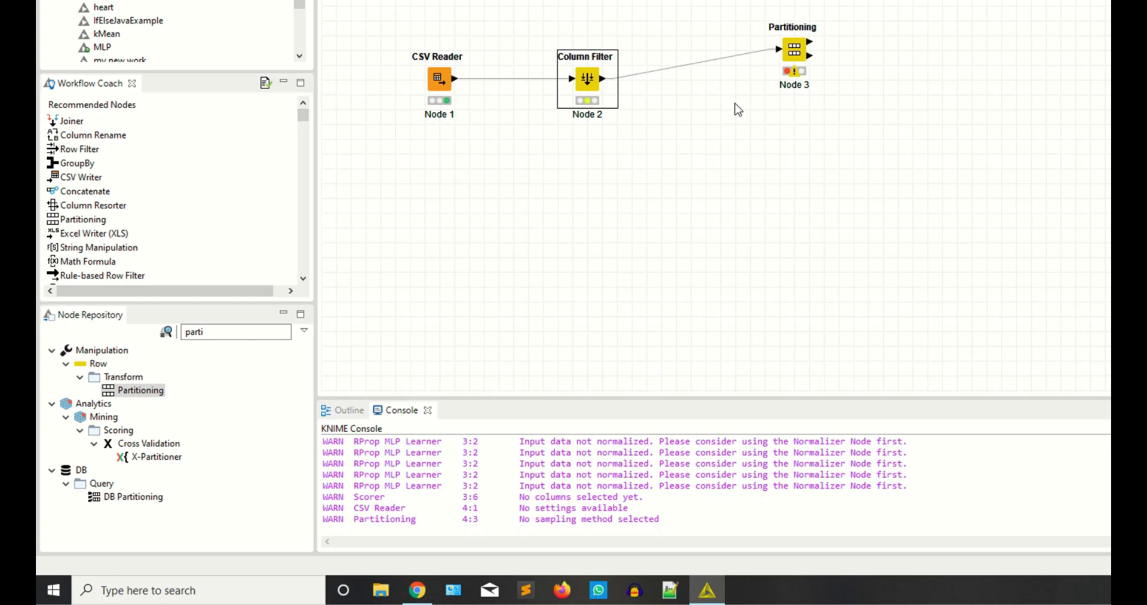
# Set Partitioning to a relative 80% first partition drawn randomly.
pyautogui.rightClick(794, 57)
pyautogui.click(815, 56)
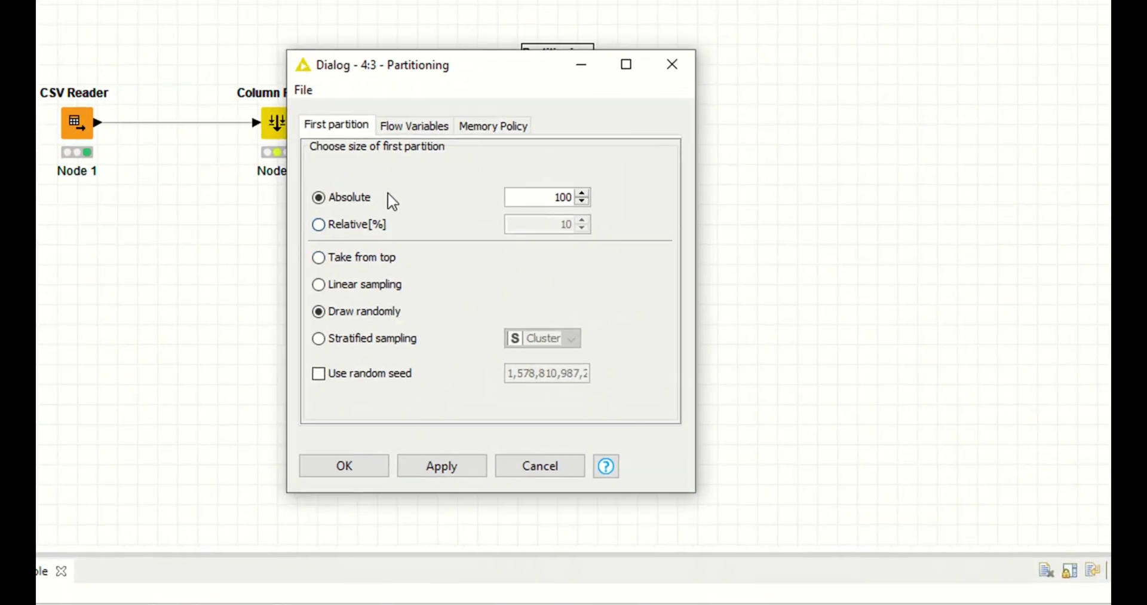
pyautogui.click(564, 171)
pyautogui.doubleClick(547, 229)
pyautogui.write('80')
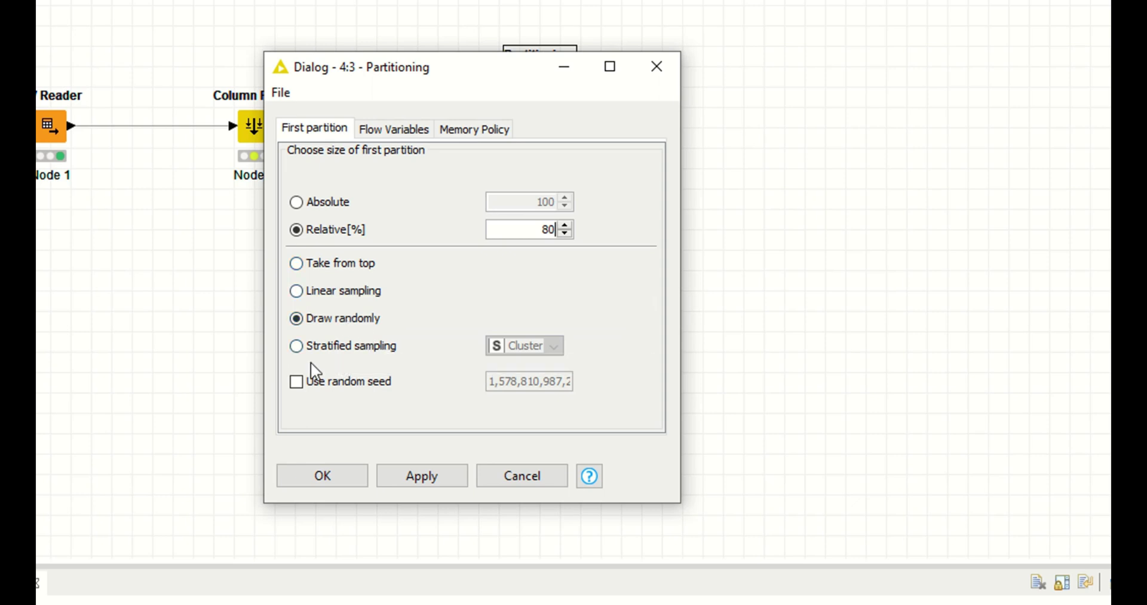
pyautogui.click(423, 475)
pyautogui.click(331, 466)
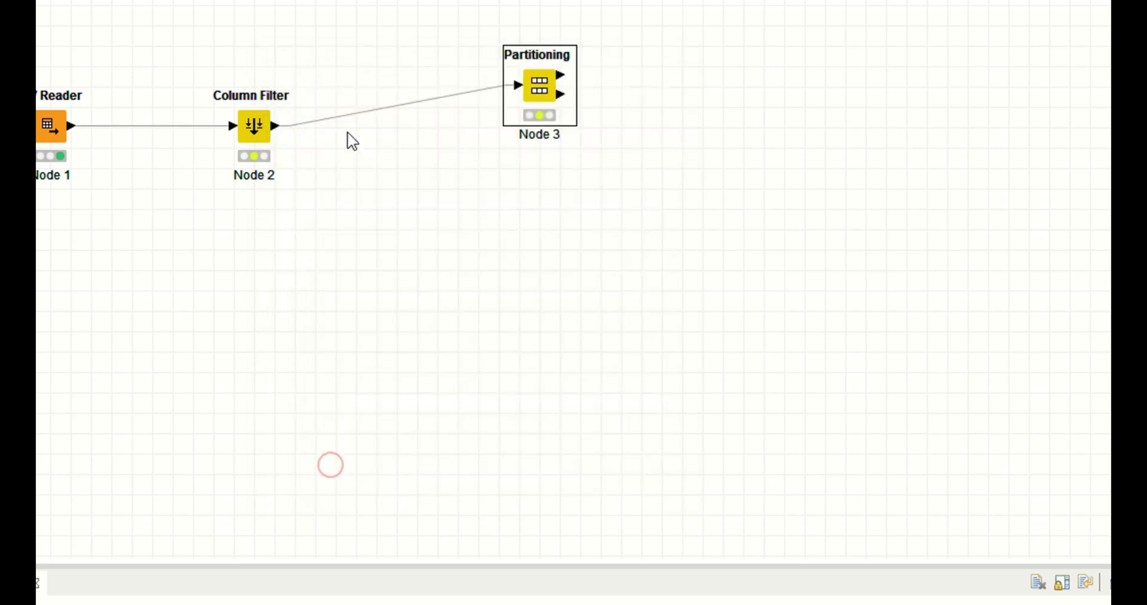
# Execute the Partitioning node, then move it slightly up and left.
pyautogui.rightClick(540, 87)
pyautogui.click(580, 117)
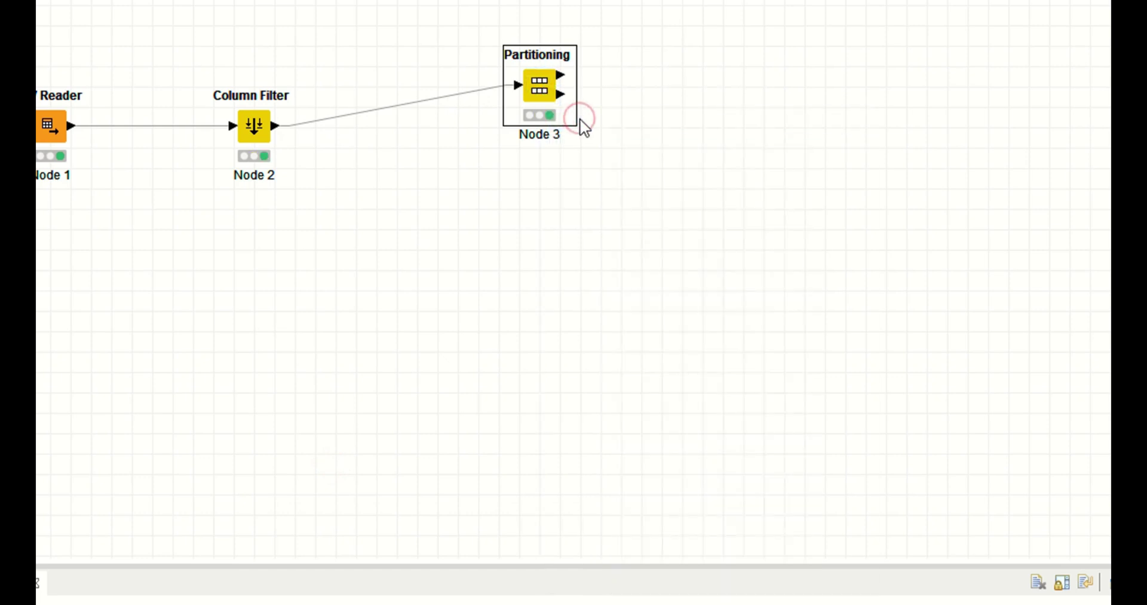
pyautogui.rightClick(527, 82)
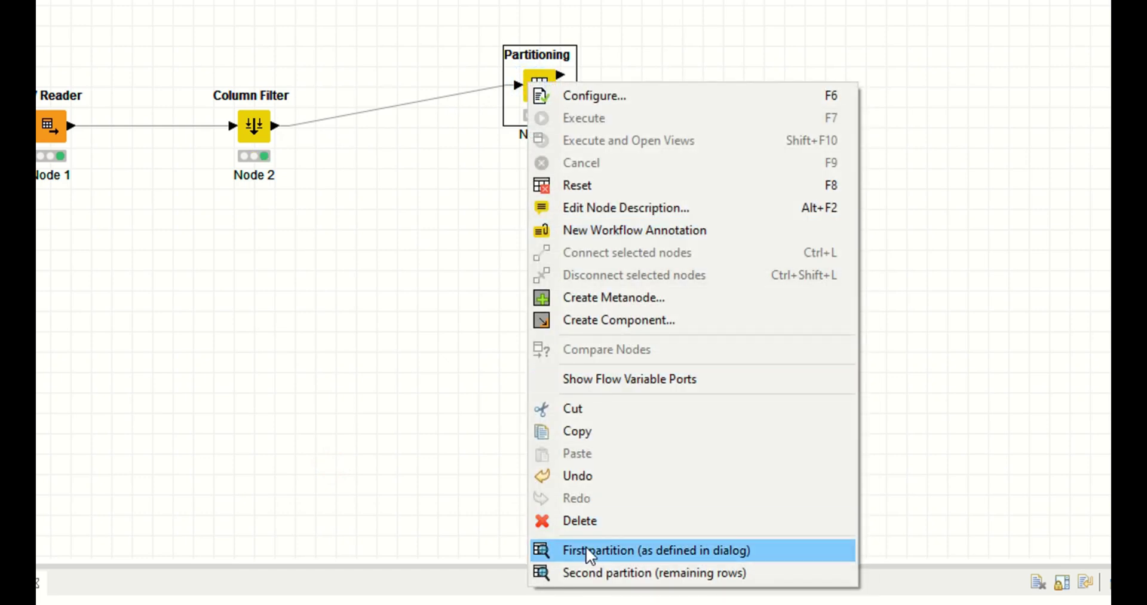
pyautogui.press('Escape')
pyautogui.click(323, 285)
pyautogui.moveTo(556, 86); pyautogui.dragTo(454, 65)
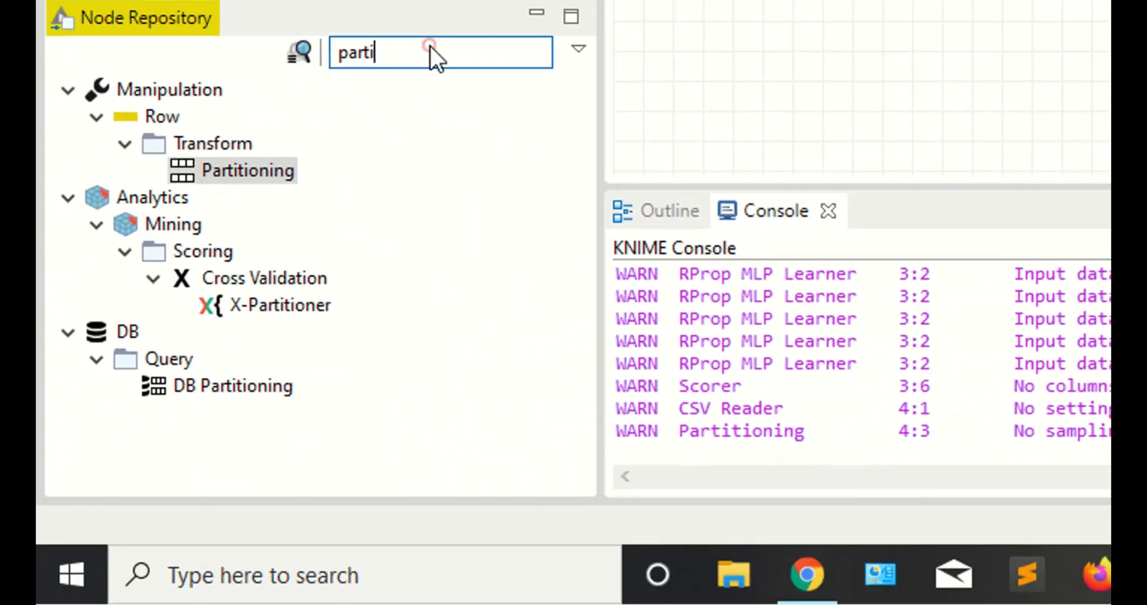
# Search 'tree' and place a Decision Tree Learner and a Decision Tree Predictor on the canvas.
pyautogui.doubleClick(110, 254)
pyautogui.press('BackSpace')
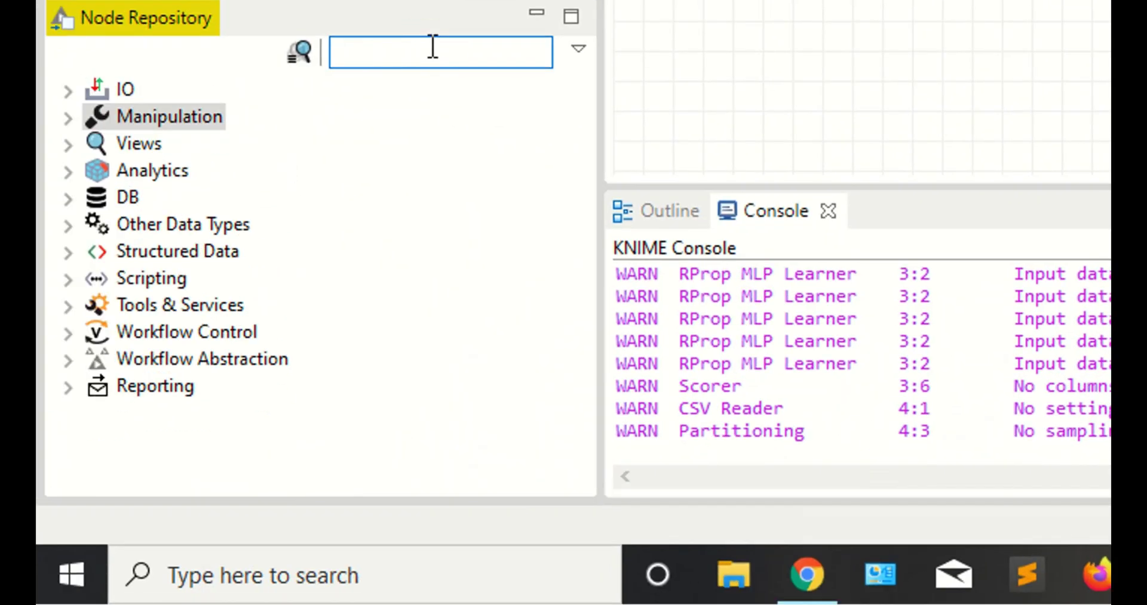
pyautogui.write('tree')
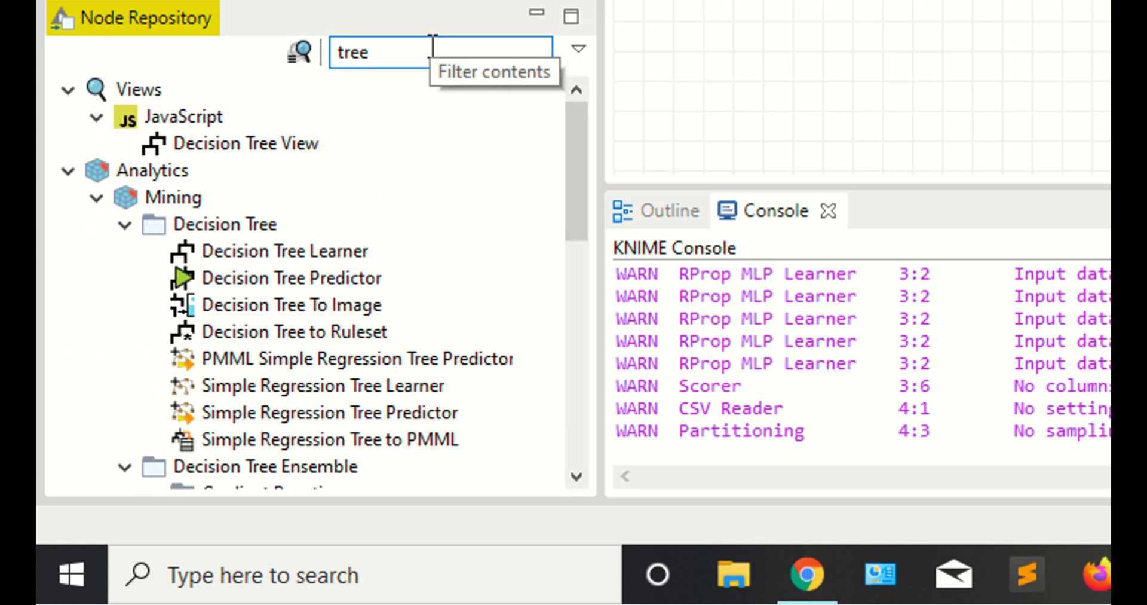
pyautogui.scroll(-1, 379, 171)
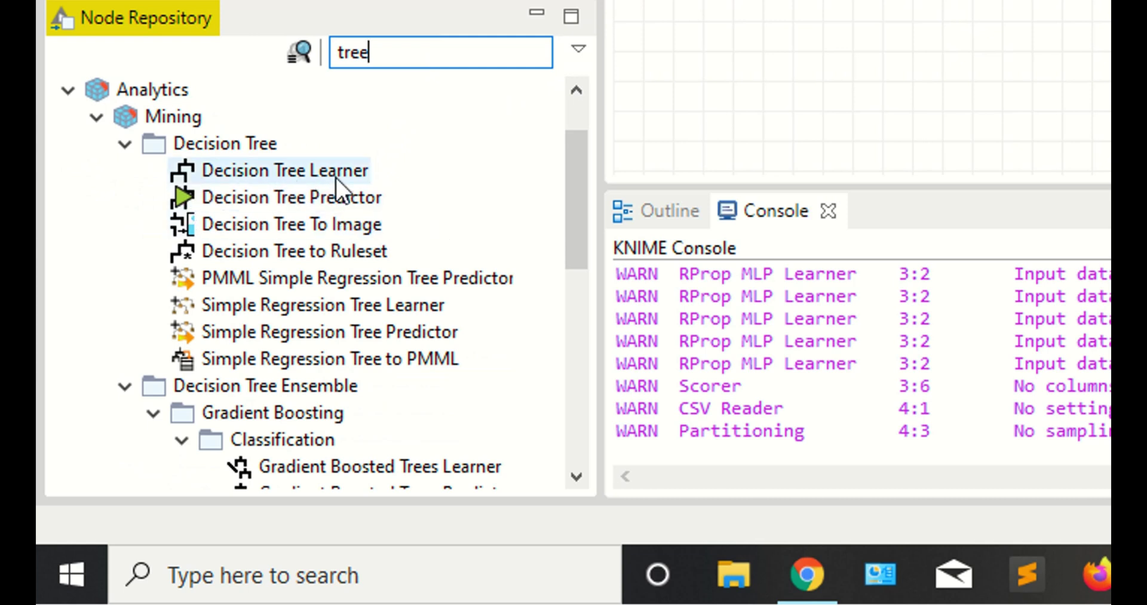
pyautogui.moveTo(269, 171); pyautogui.dragTo(774, 177)
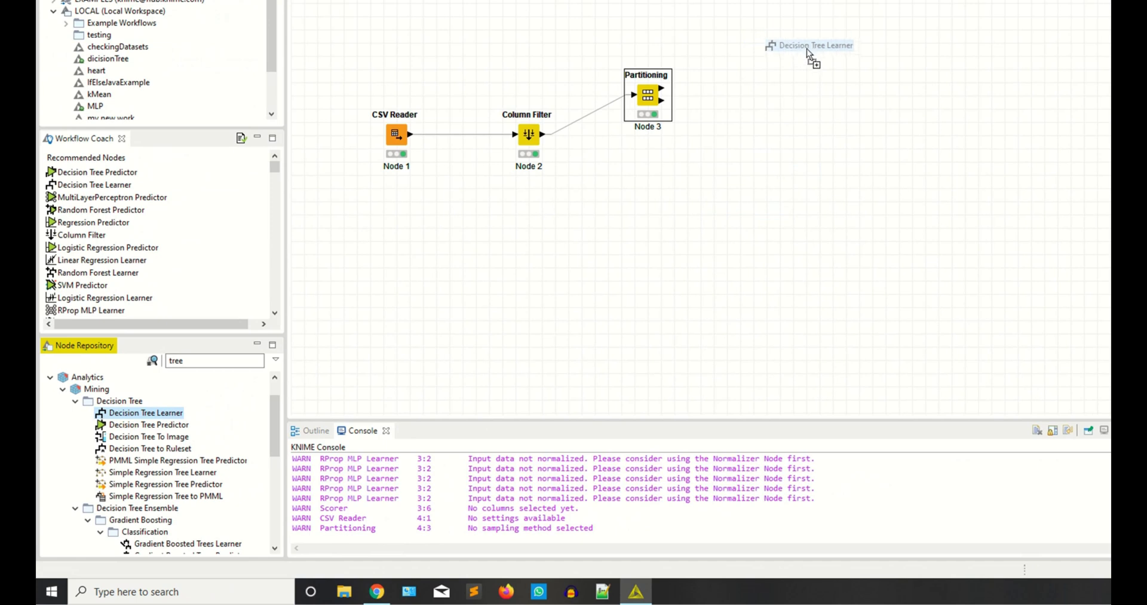
pyautogui.moveTo(808, 52); pyautogui.dragTo(808, 54)
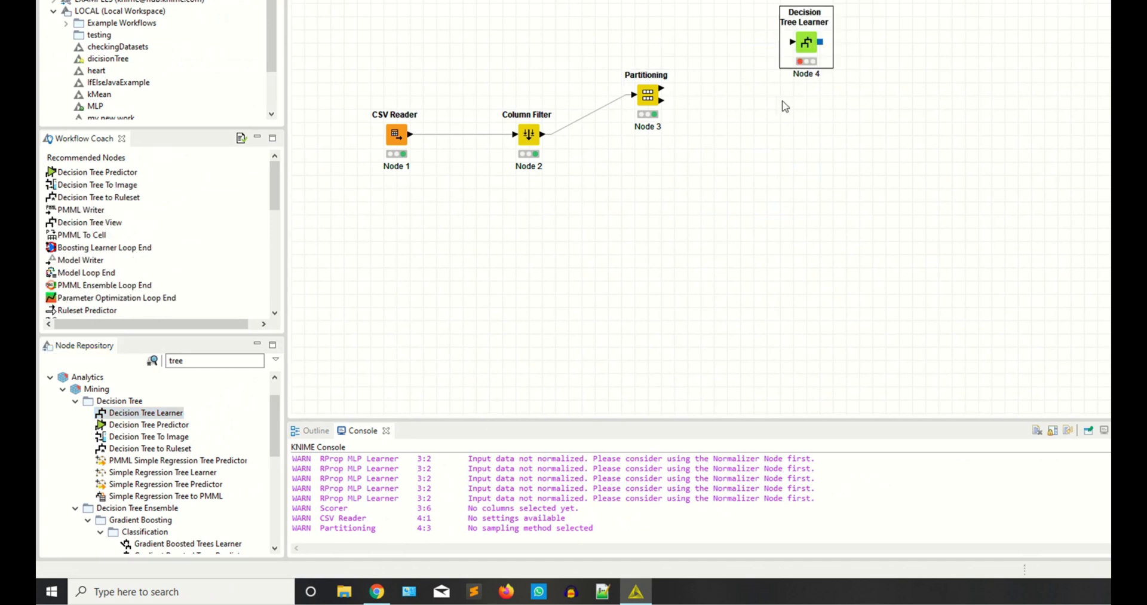
pyautogui.moveTo(161, 425); pyautogui.dragTo(899, 149)
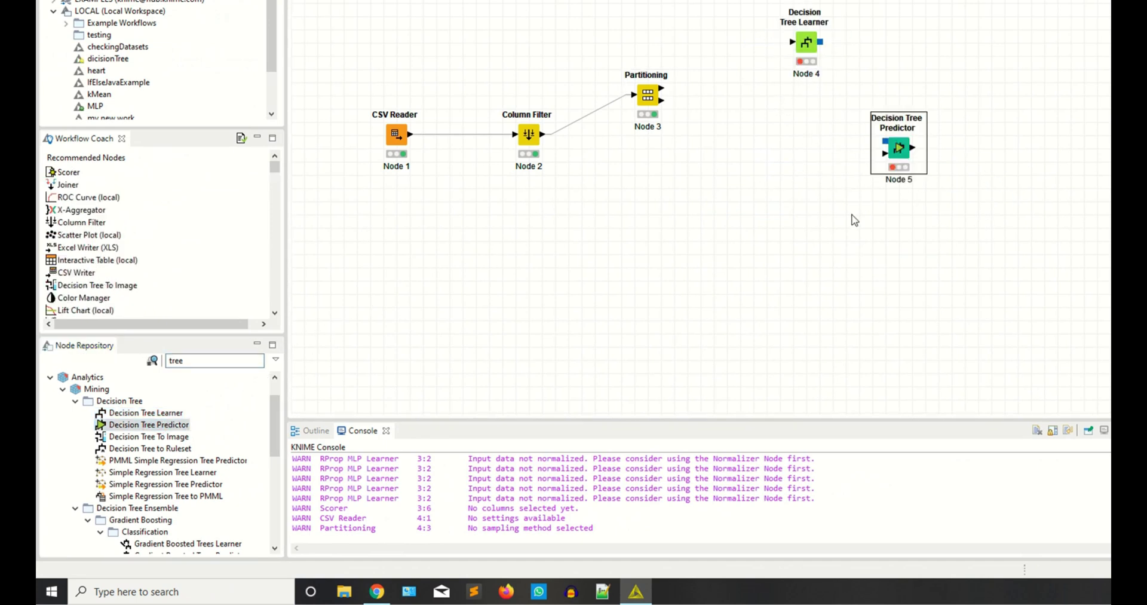
pyautogui.moveTo(662, 94); pyautogui.dragTo(787, 59)
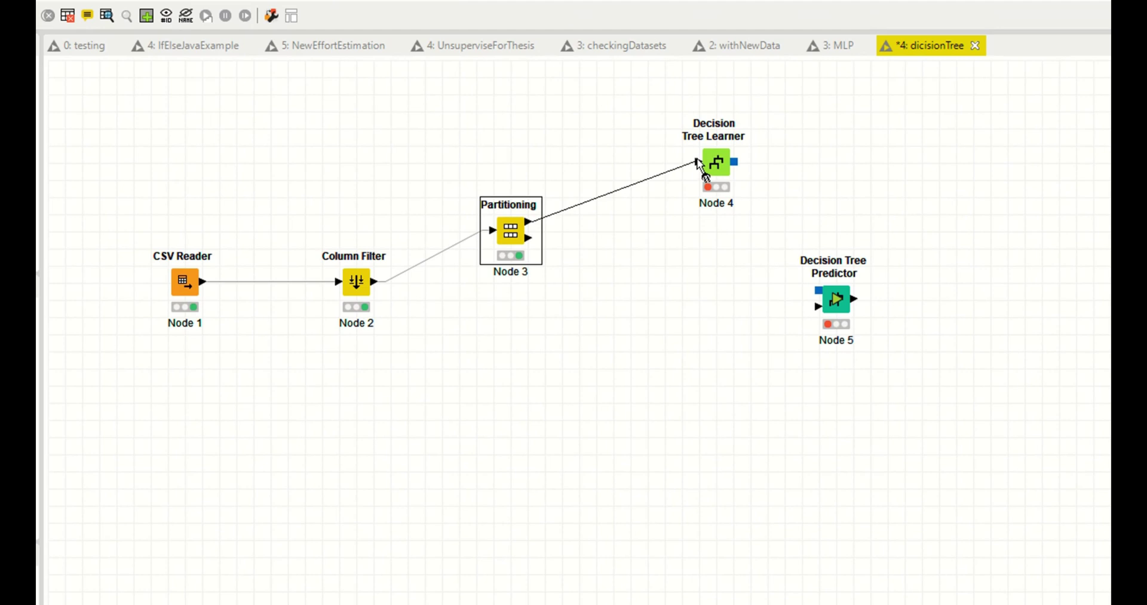
# Link Partitioning's first output to the Learner, its second to the Predictor, and the Learner's model to the Predictor.
pyautogui.moveTo(697, 162); pyautogui.dragTo(698, 163)
pyautogui.moveTo(529, 221); pyautogui.dragTo(698, 163)
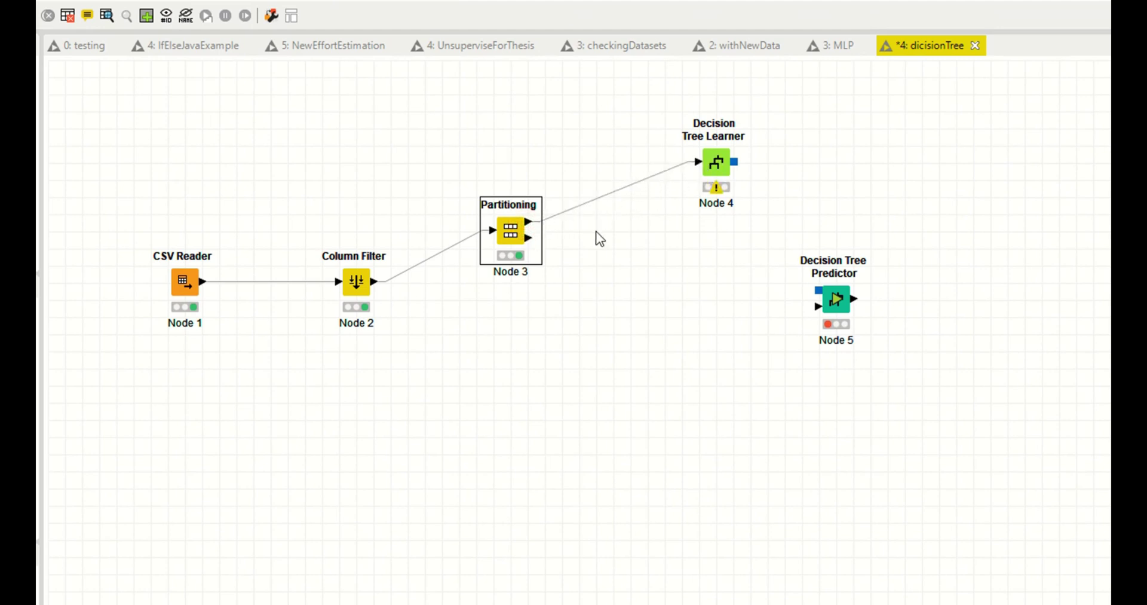
pyautogui.moveTo(530, 238); pyautogui.dragTo(817, 307)
pyautogui.moveTo(739, 173); pyautogui.dragTo(808, 258)
pyautogui.moveTo(735, 162); pyautogui.dragTo(819, 291)
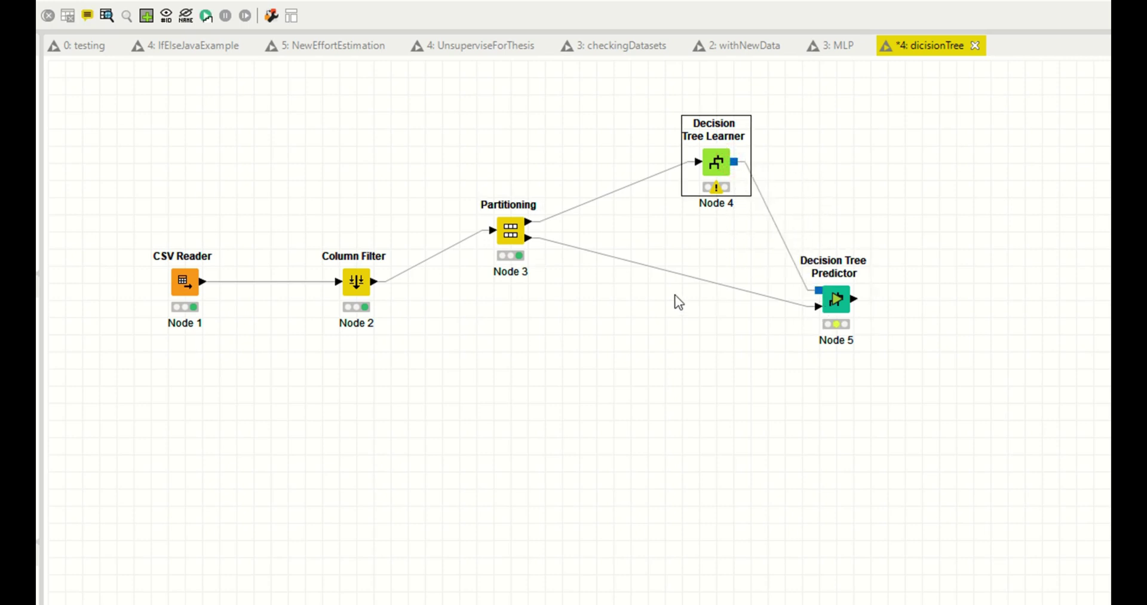
pyautogui.rightClick(714, 169)
# In the Decision Tree Learner, keep Cluster as class column, Gini index and No pruning.
pyautogui.click(731, 184)
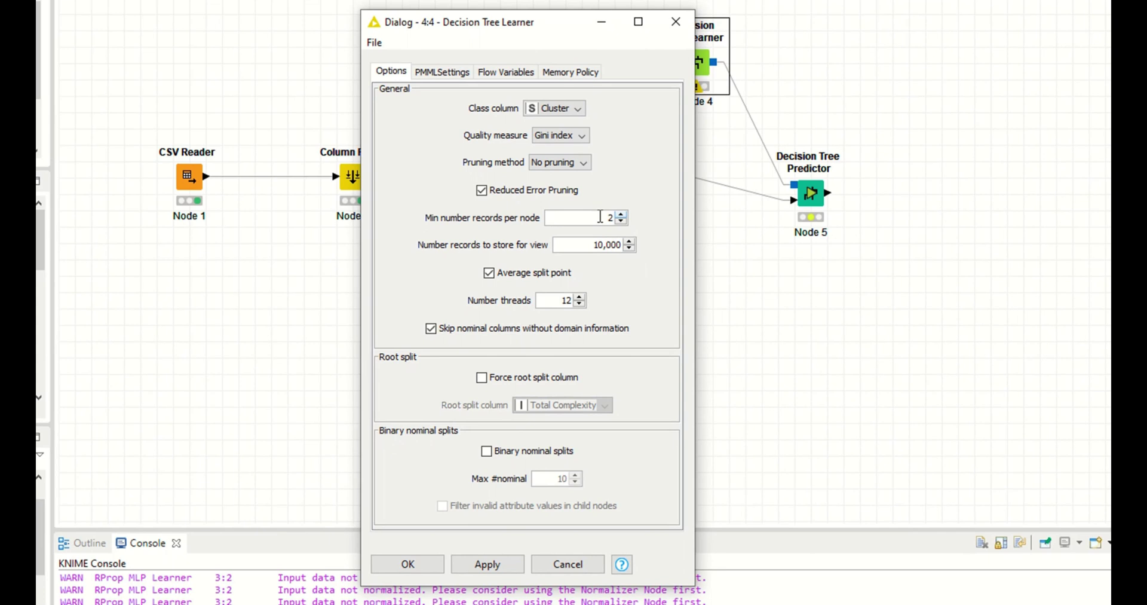
pyautogui.click(551, 111)
pyautogui.click(552, 111)
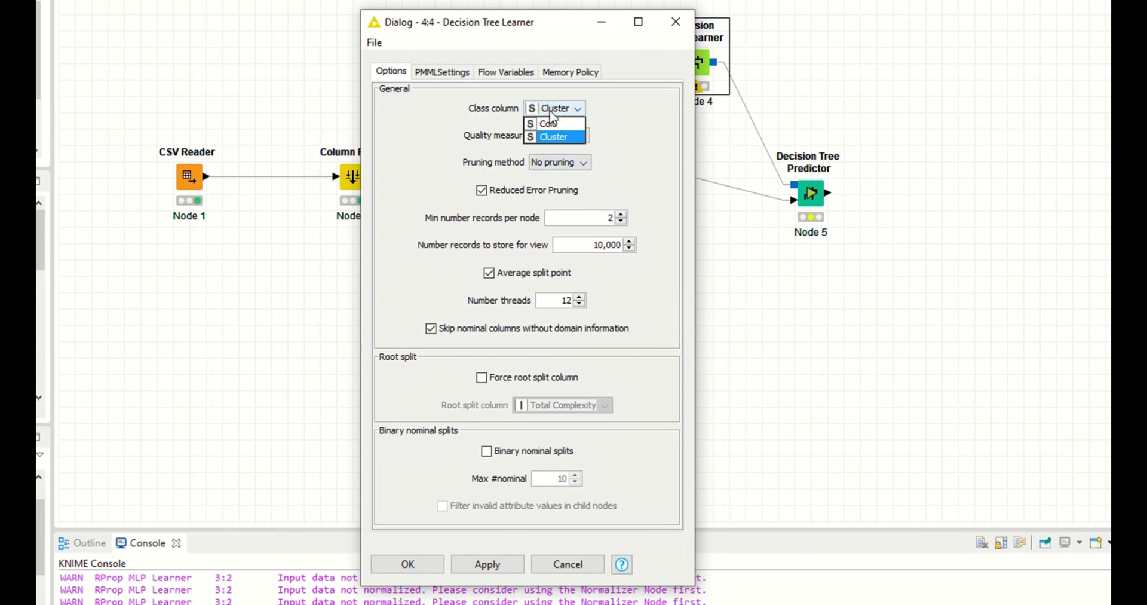
pyautogui.click(552, 138)
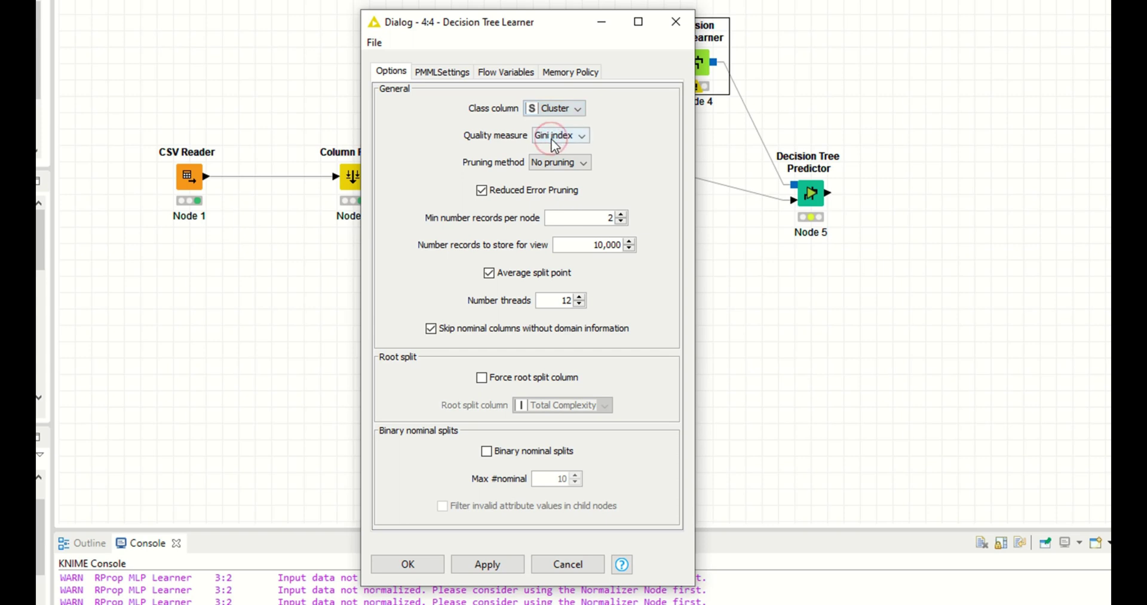
pyautogui.click(578, 135)
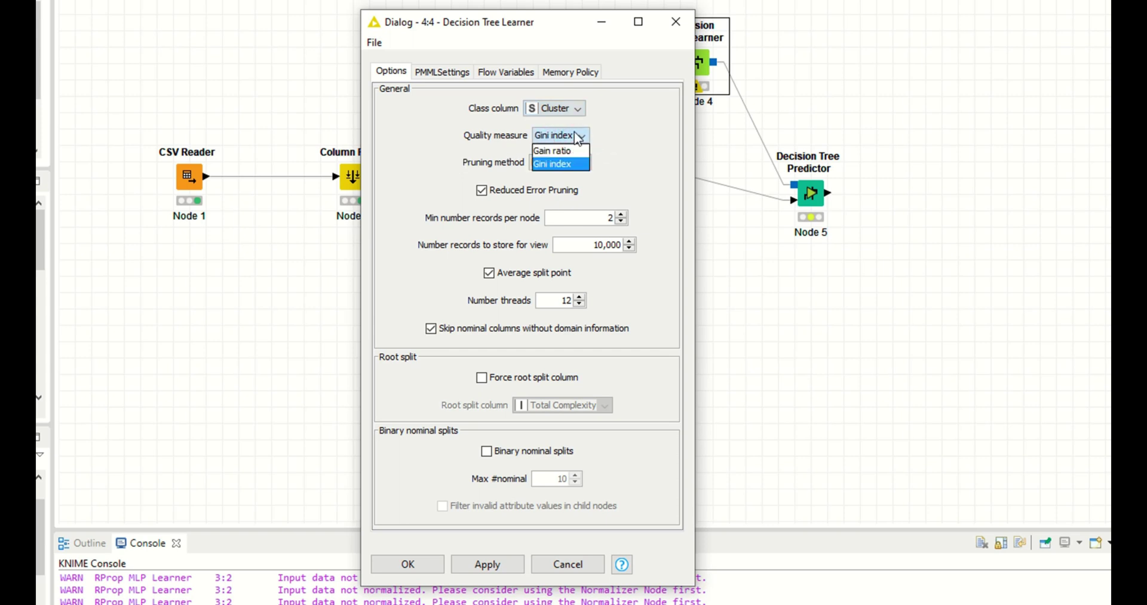
pyautogui.click(634, 150)
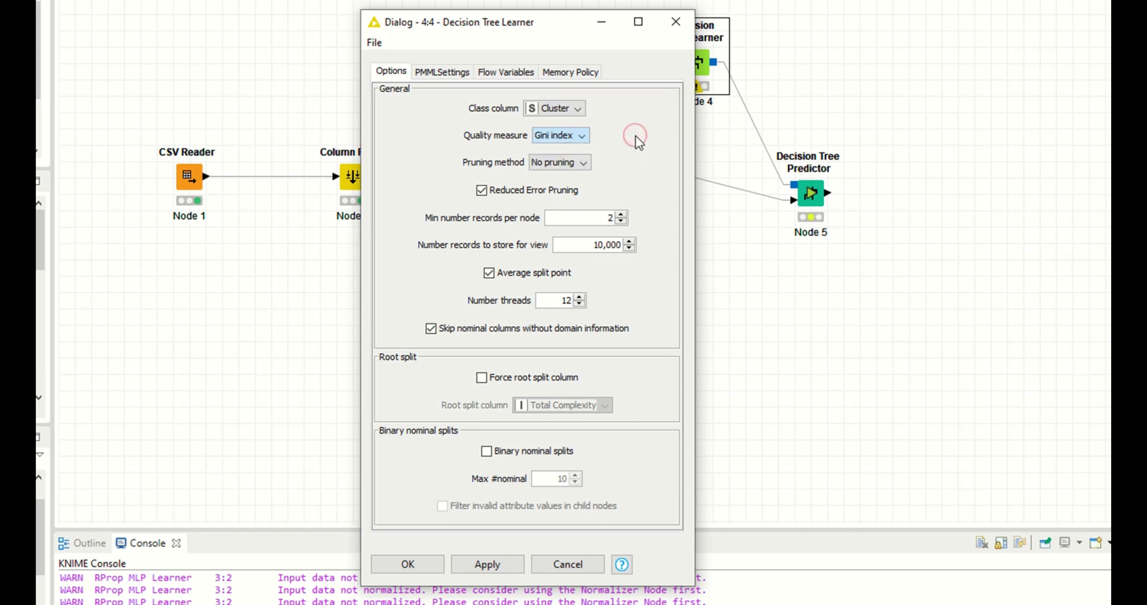
pyautogui.click(574, 164)
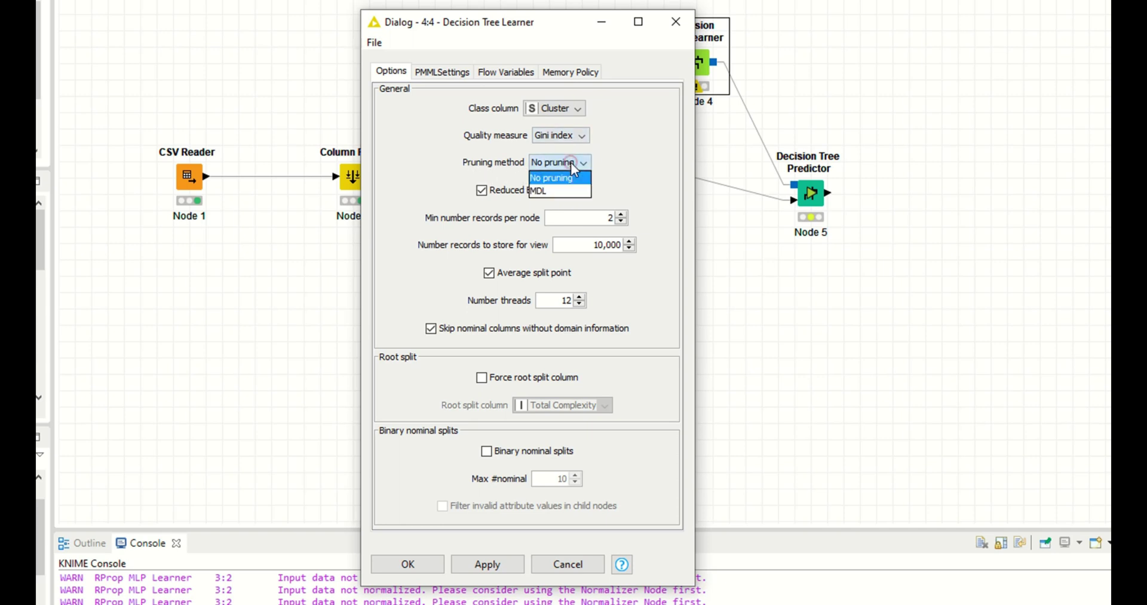
pyautogui.click(645, 163)
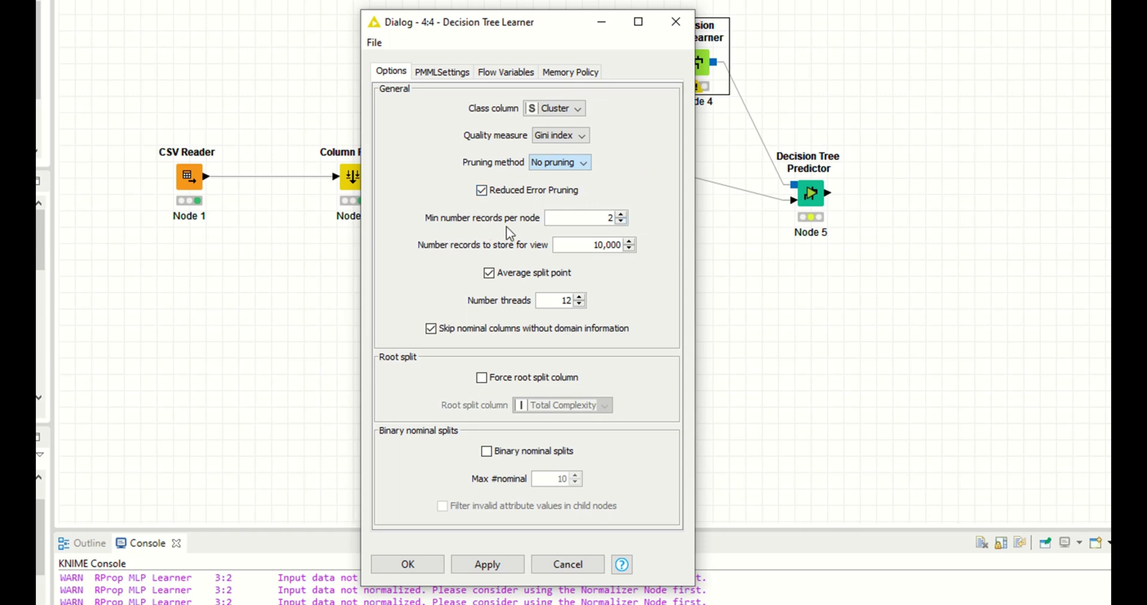
# Leave the root split unforced and apply the learner settings.
pyautogui.doubleClick(612, 219)
pyautogui.click(482, 377)
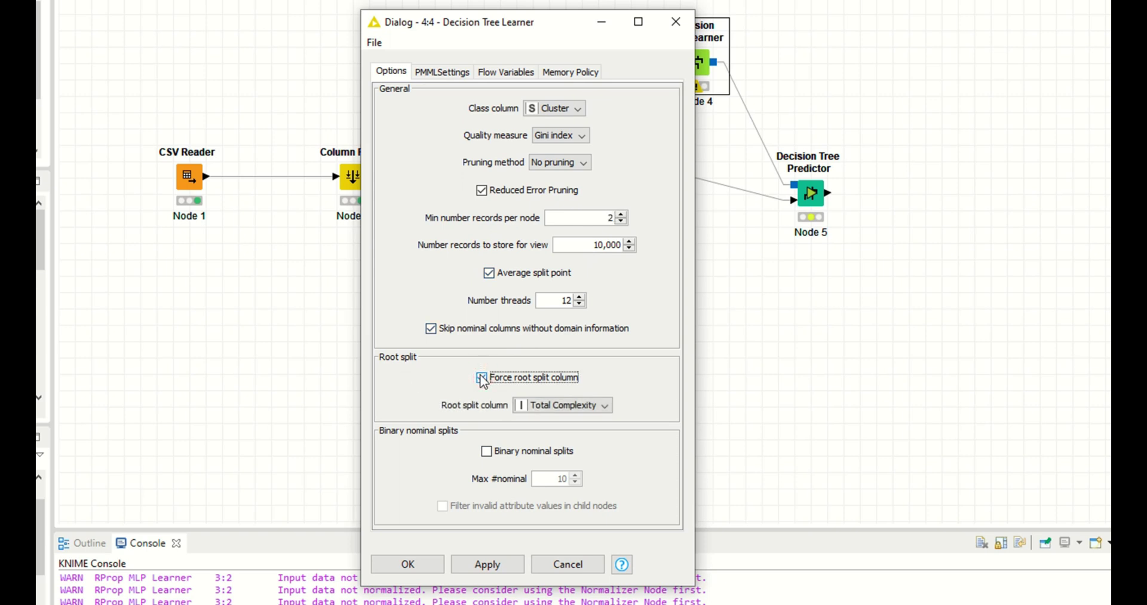
pyautogui.click(481, 377)
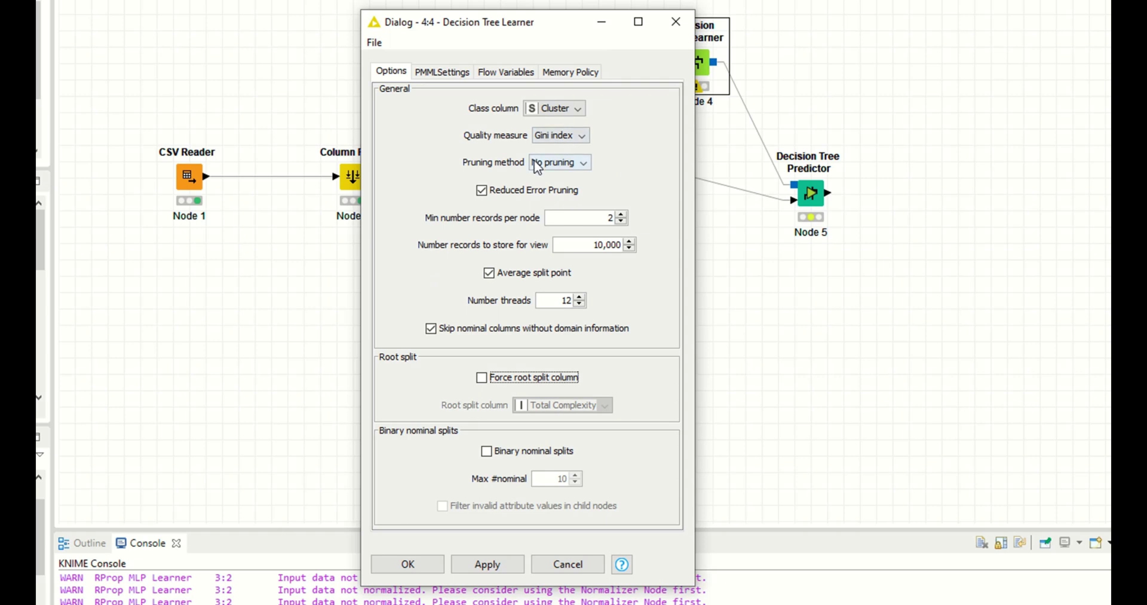
pyautogui.click(478, 568)
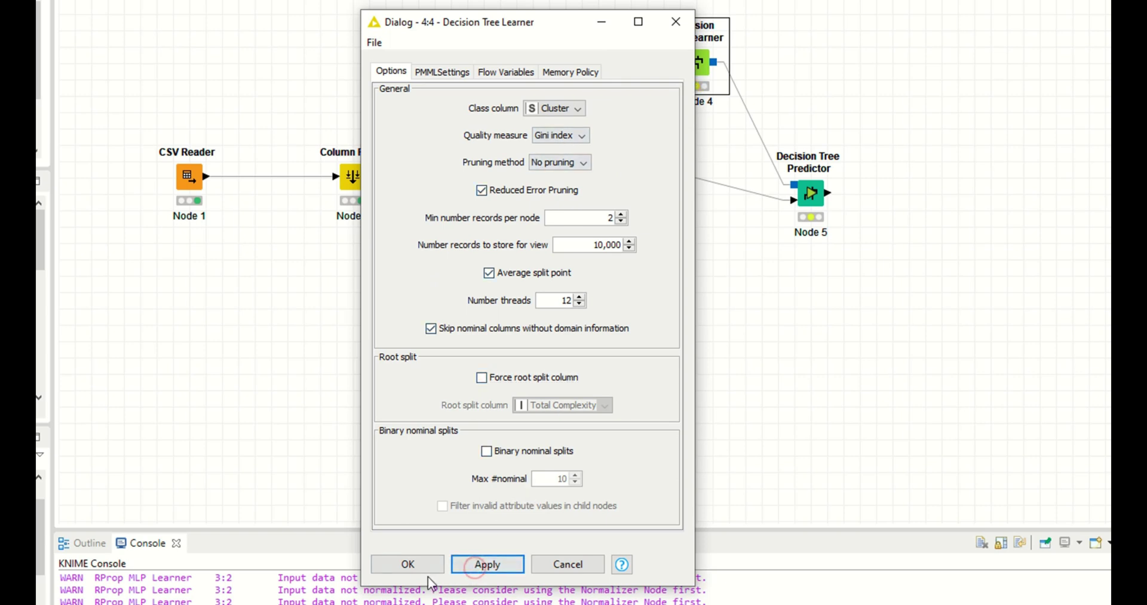
pyautogui.click(413, 566)
pyautogui.click(823, 206)
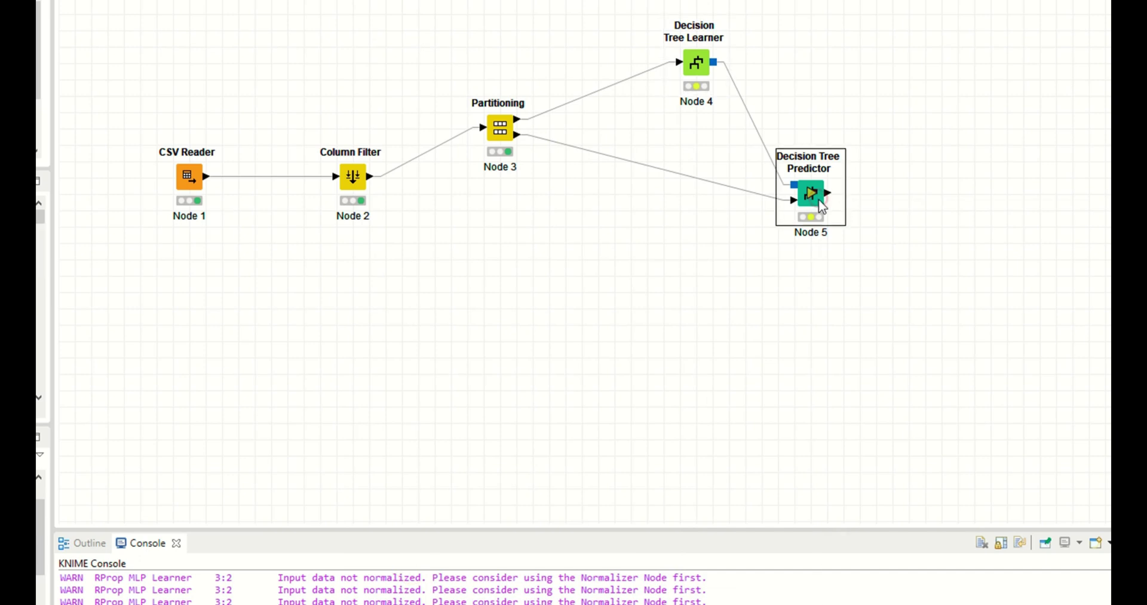
# Execute the Decision Tree Predictor node (Node 5).
pyautogui.rightClick(823, 206)
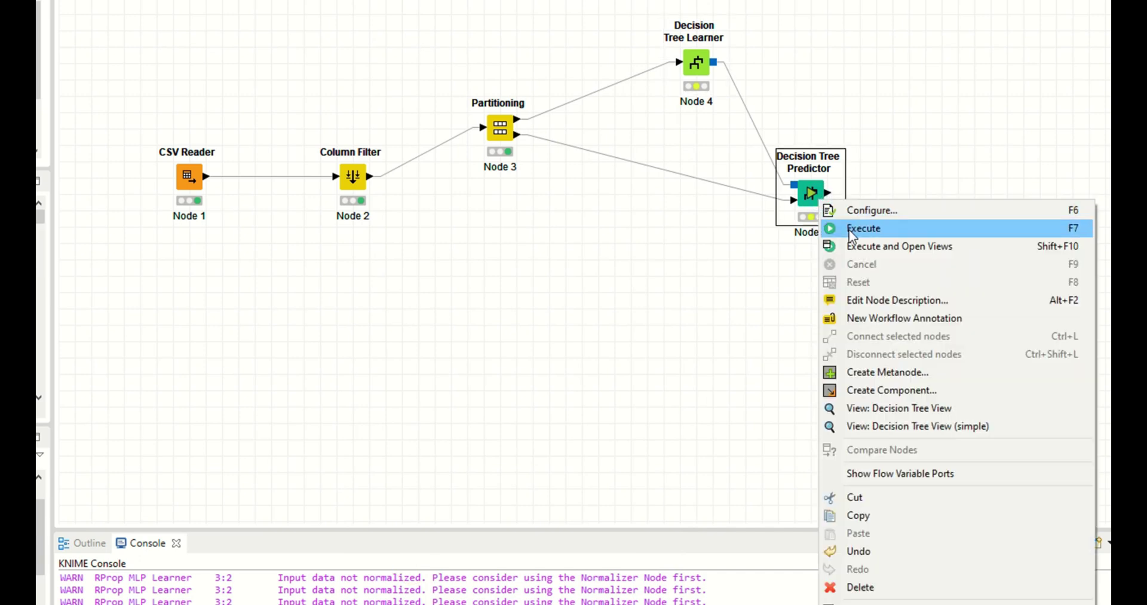
pyautogui.click(849, 230)
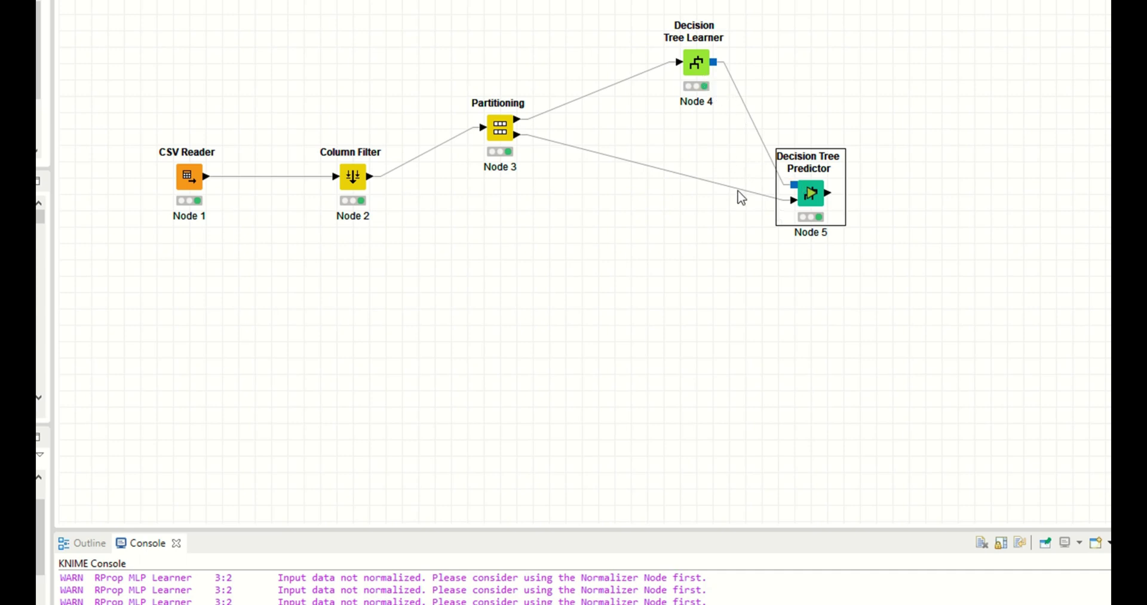
pyautogui.rightClick(696, 65)
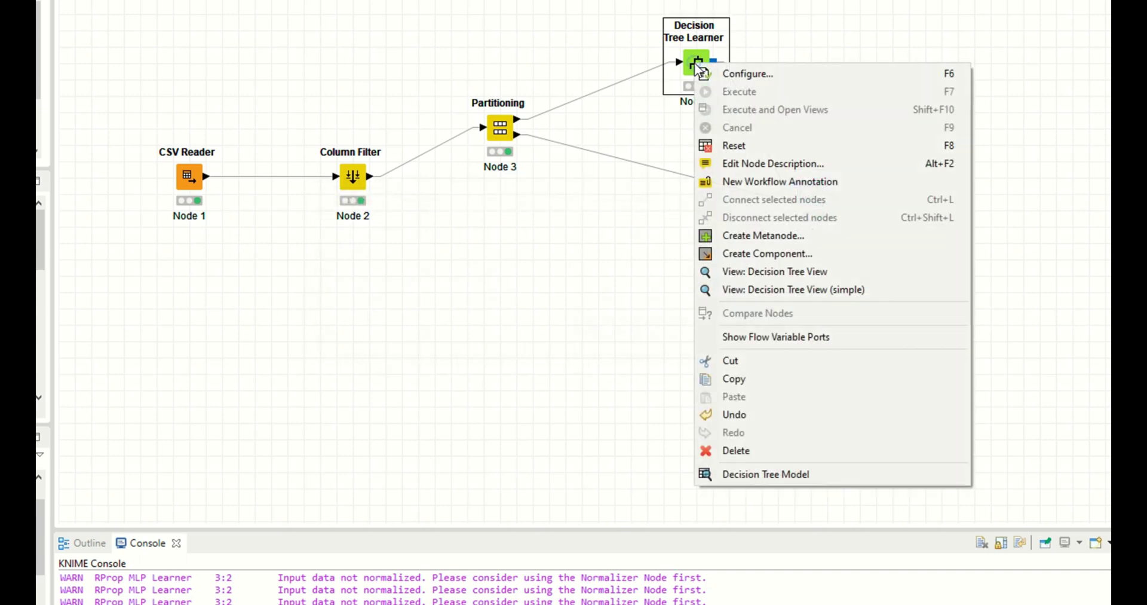
pyautogui.click(750, 279)
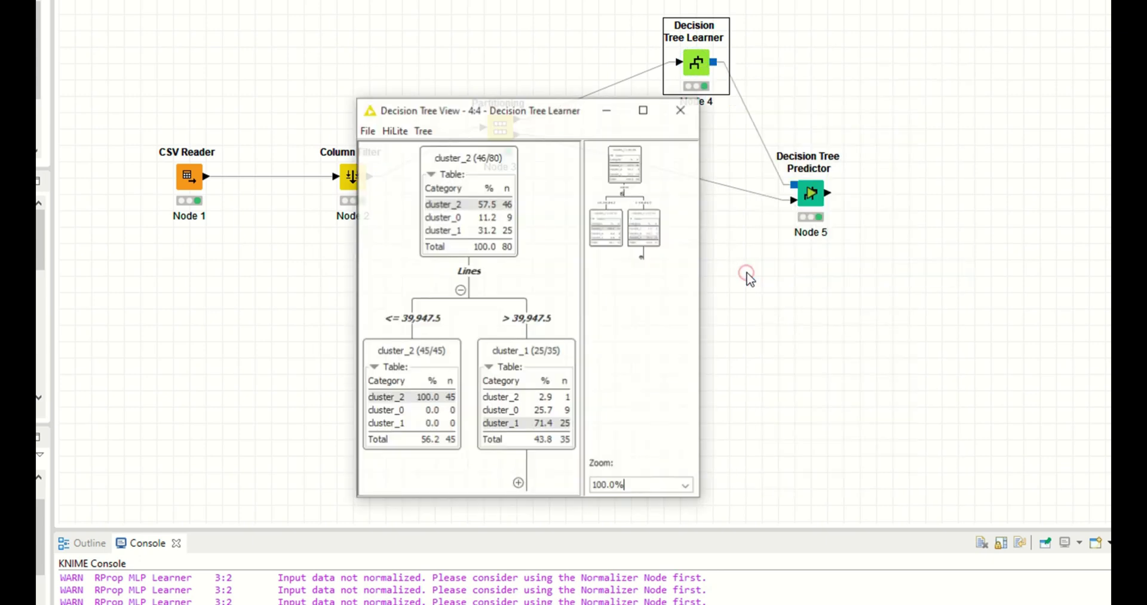
pyautogui.click(518, 483)
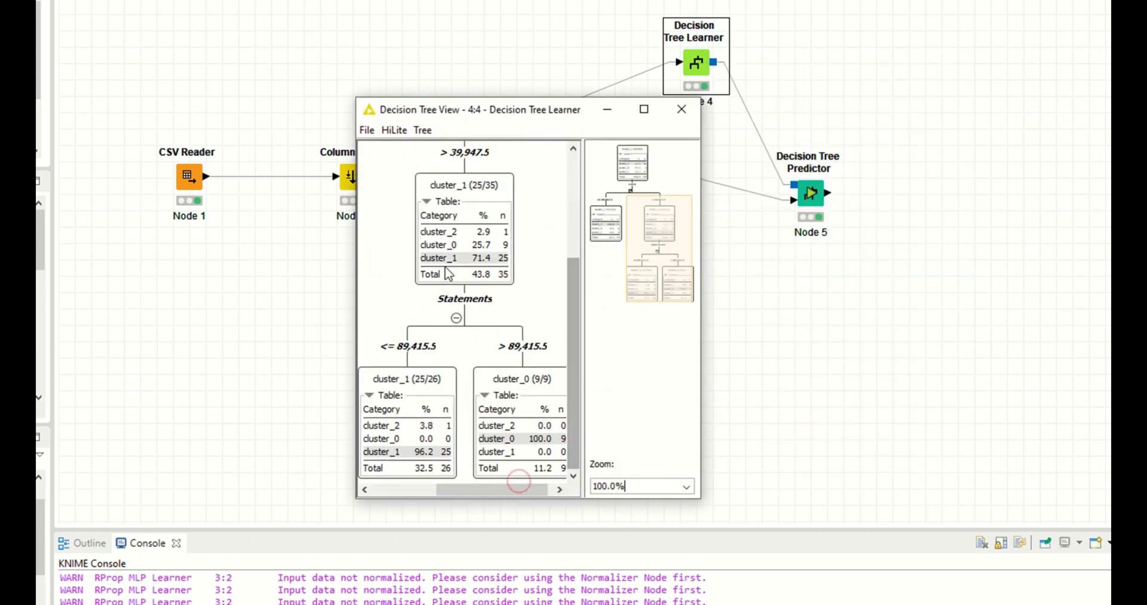
pyautogui.scroll(1, 448, 273)
pyautogui.scroll(1, 448, 273)
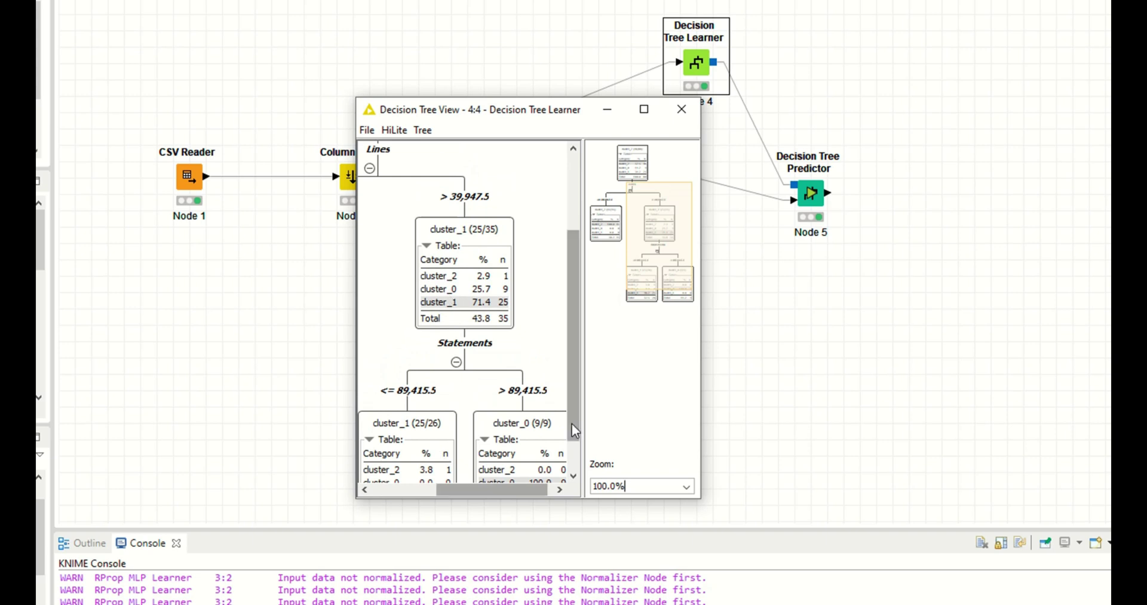
pyautogui.moveTo(354, 208); pyautogui.dragTo(38, 166)
pyautogui.scroll(2, 171, 248)
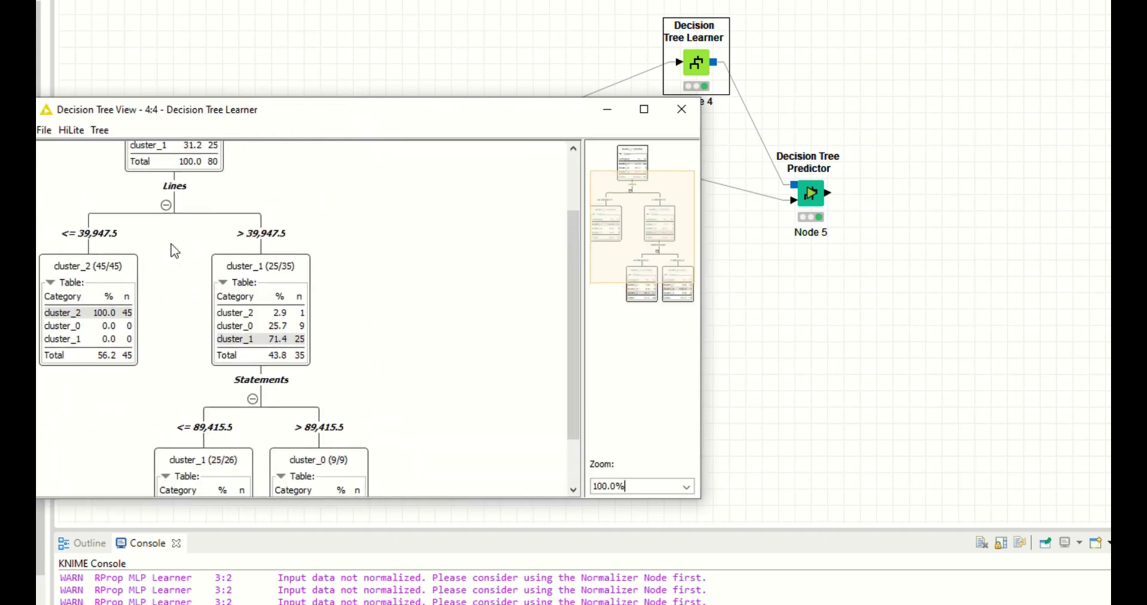
pyautogui.moveTo(578, 257); pyautogui.dragTo(578, 123)
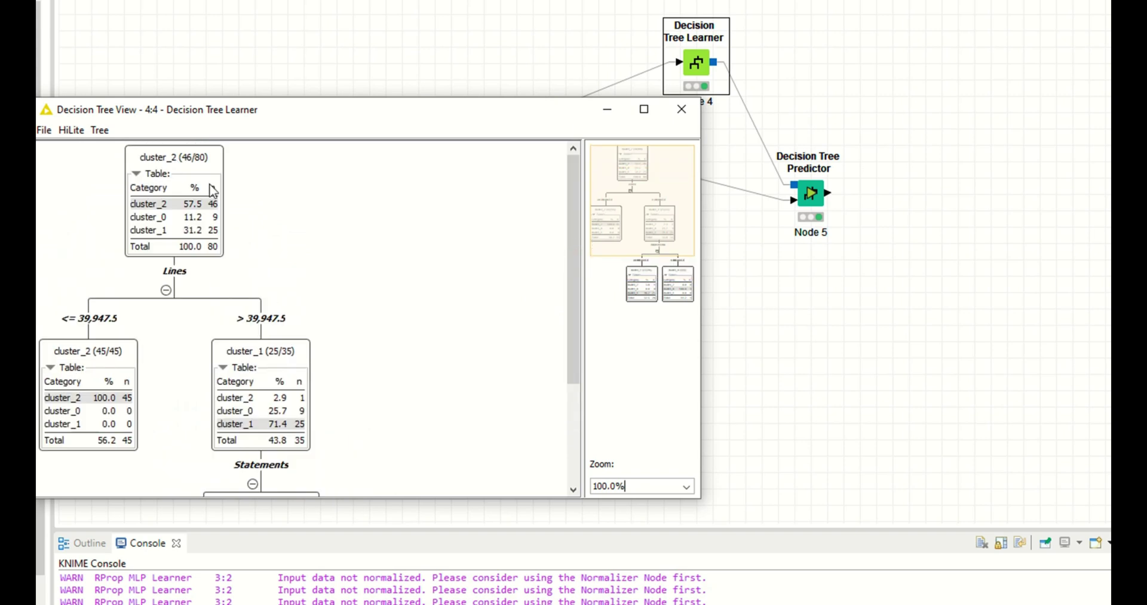
pyautogui.scroll(-1, 179, 292)
pyautogui.scroll(-2, 179, 292)
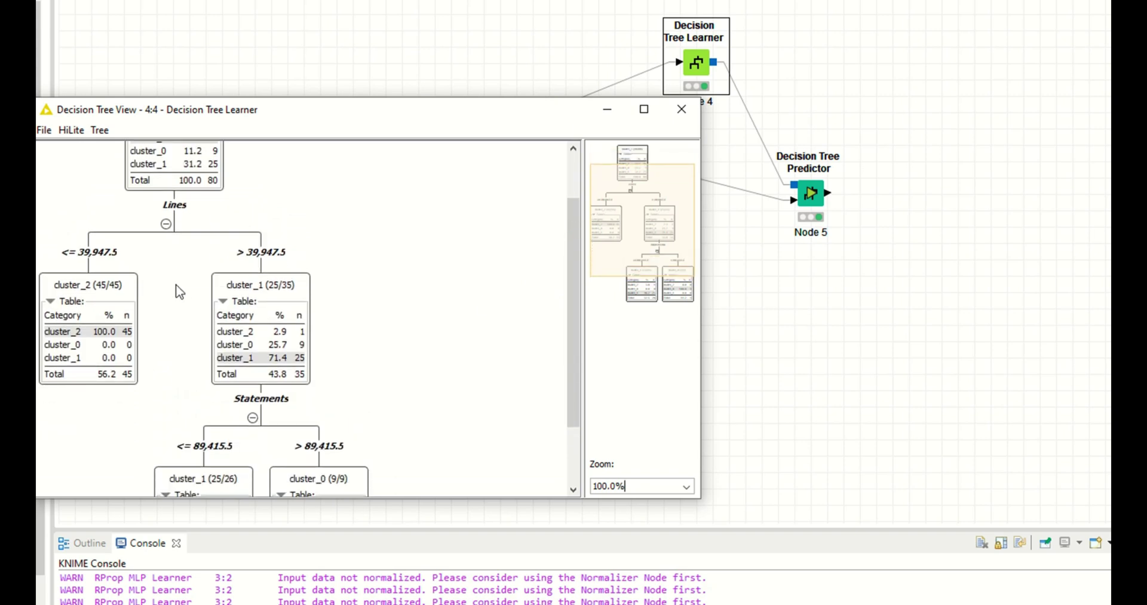
pyautogui.scroll(-3, 574, 229)
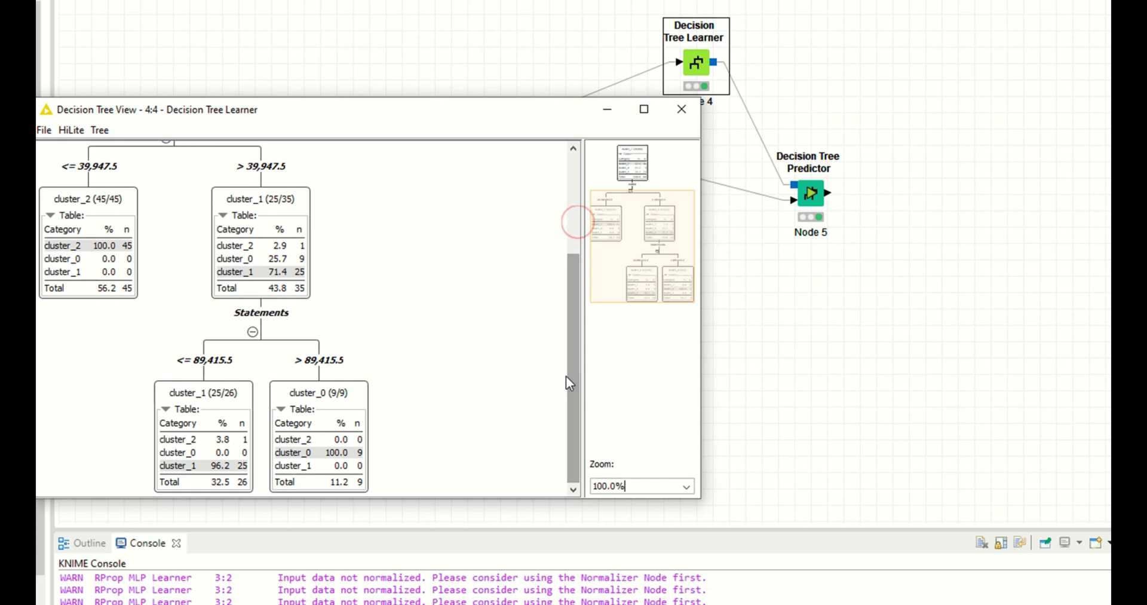
pyautogui.click(43, 130)
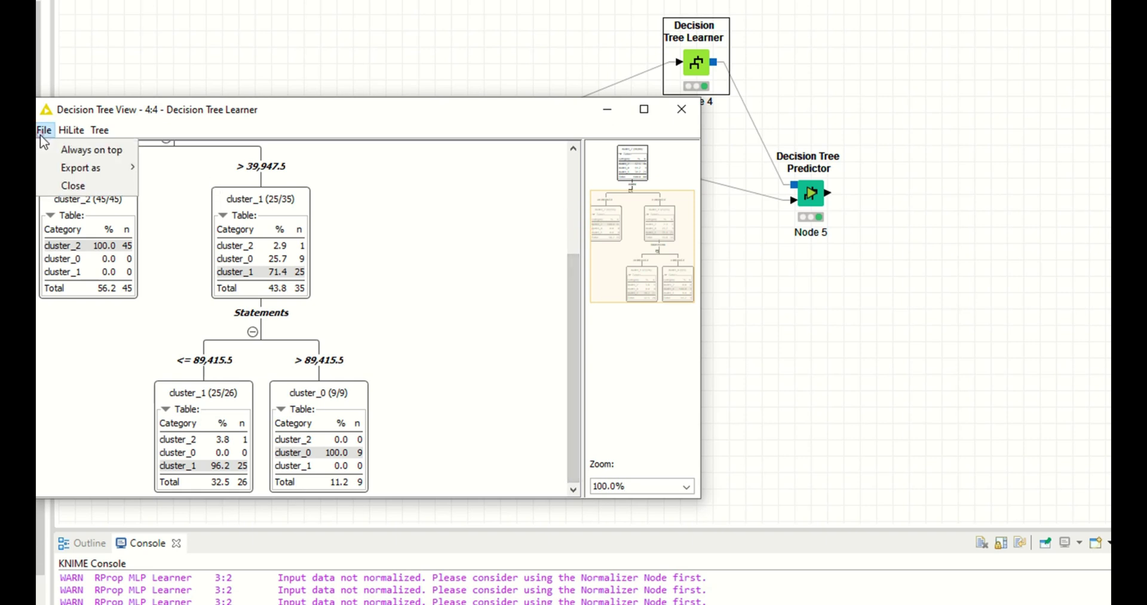
pyautogui.moveTo(64, 170)
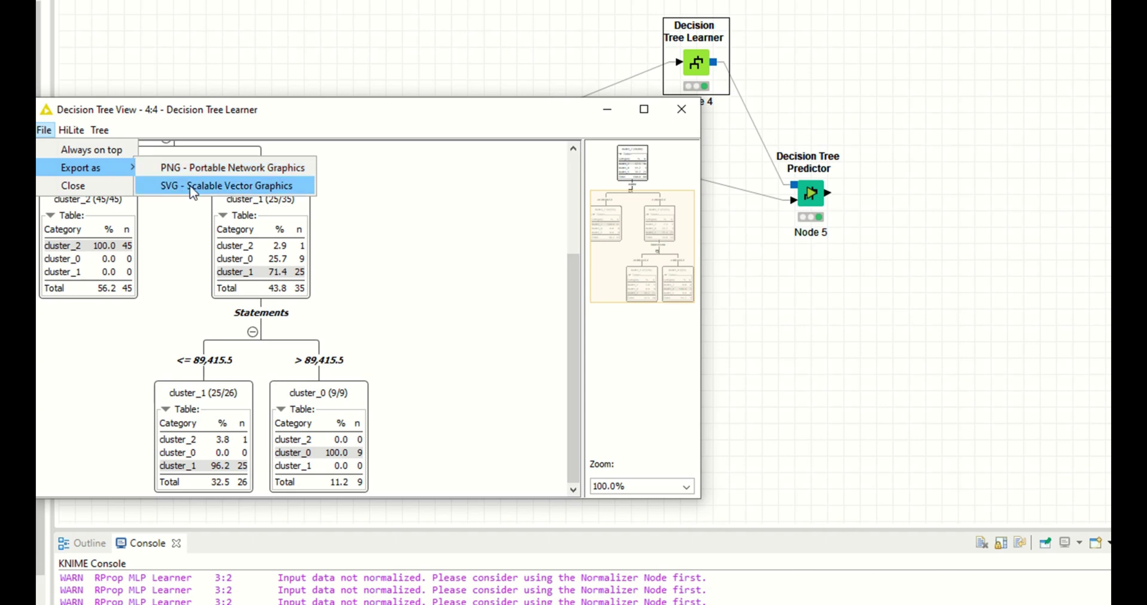
# View the tree as simple text with the Lines > 39,947.5 branch expanded, then close it.
pyautogui.click(682, 125)
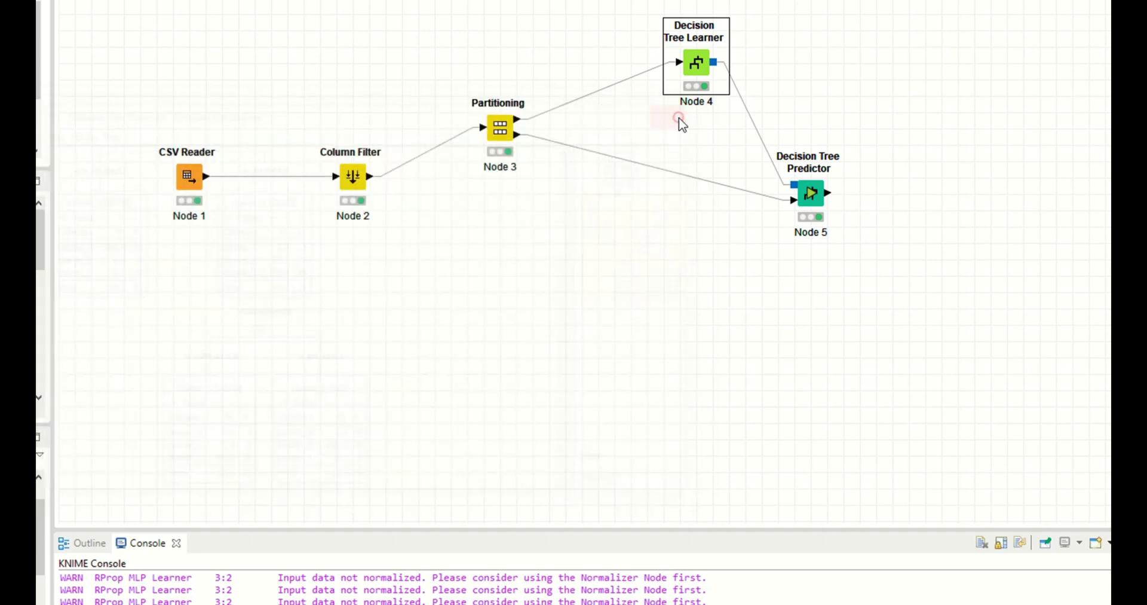
pyautogui.rightClick(690, 53)
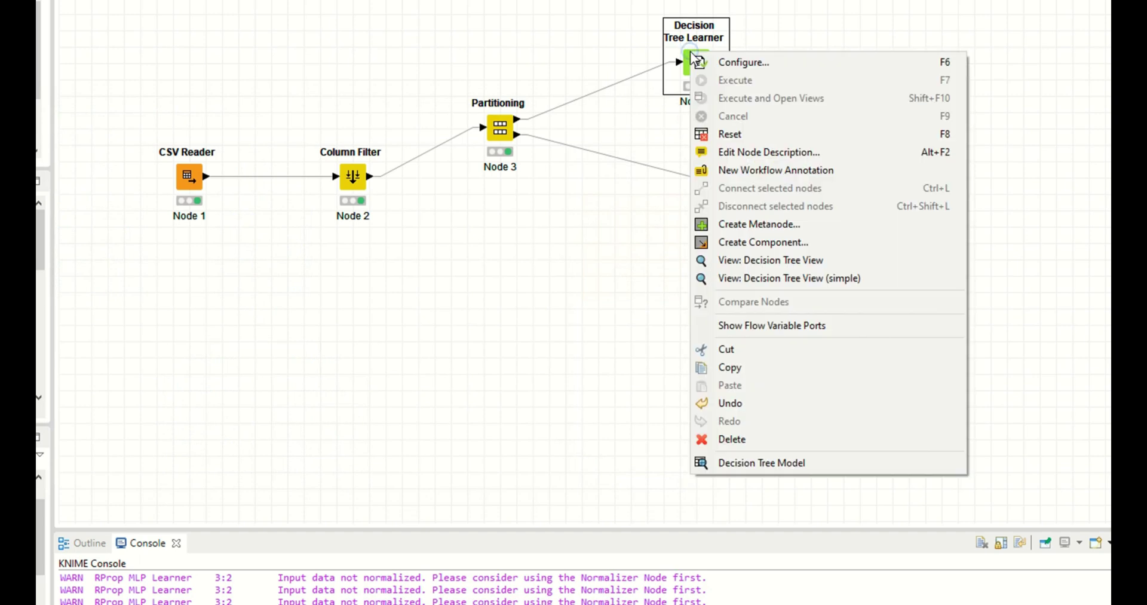
pyautogui.click(748, 281)
pyautogui.doubleClick(435, 83)
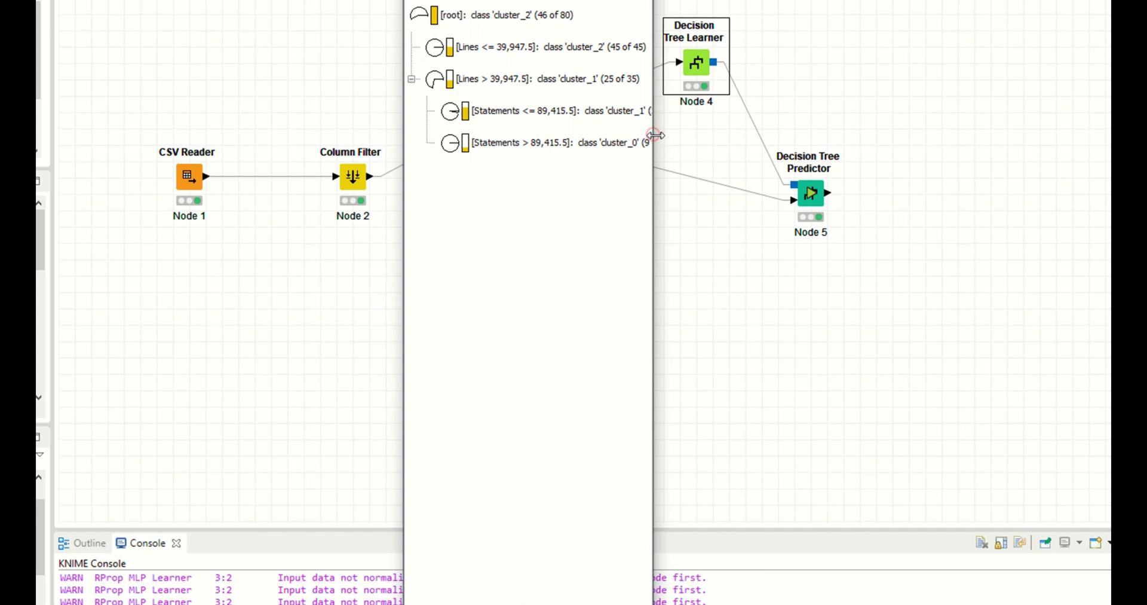
pyautogui.moveTo(653, 134); pyautogui.dragTo(890, 106)
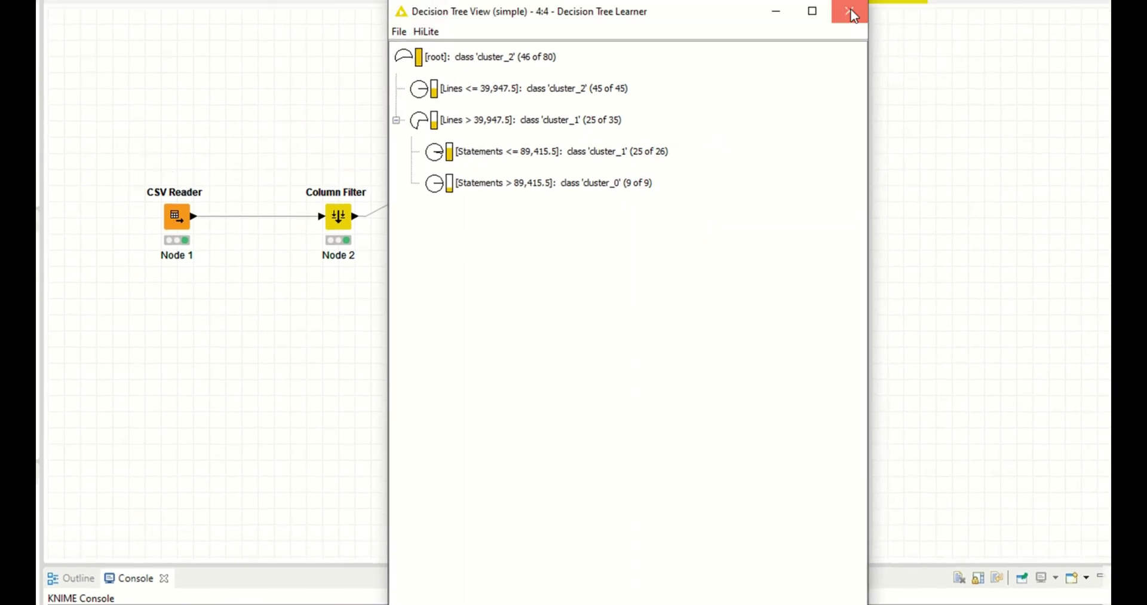
pyautogui.click(876, 1)
# Inspect the Learner's PMML model Header, DataDictionary and TreeModel sections, then close it.
pyautogui.rightClick(698, 61)
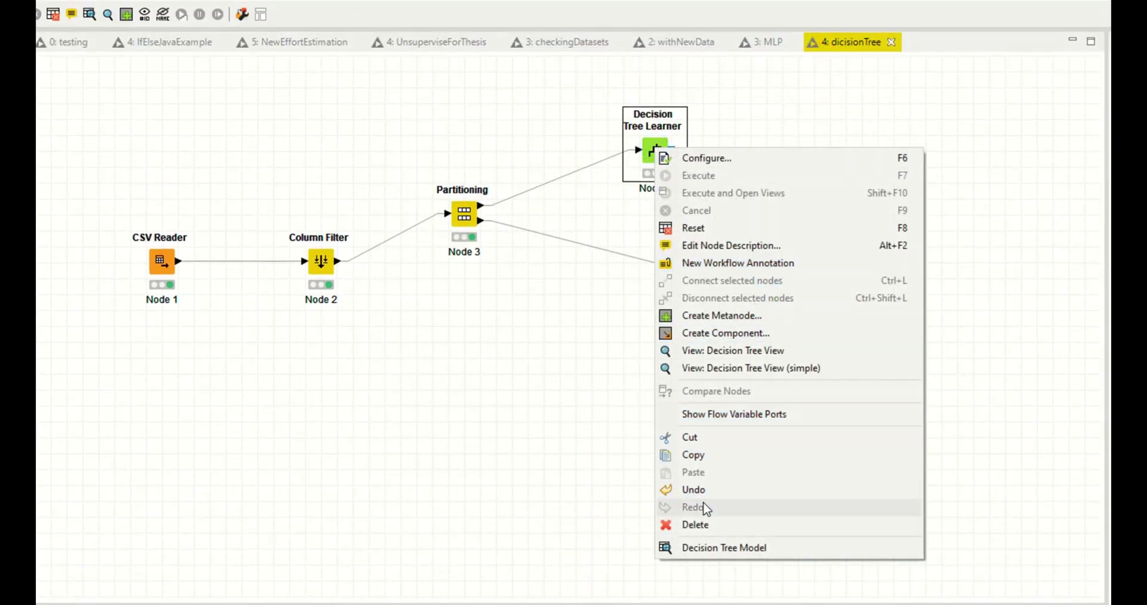
pyautogui.click(690, 555)
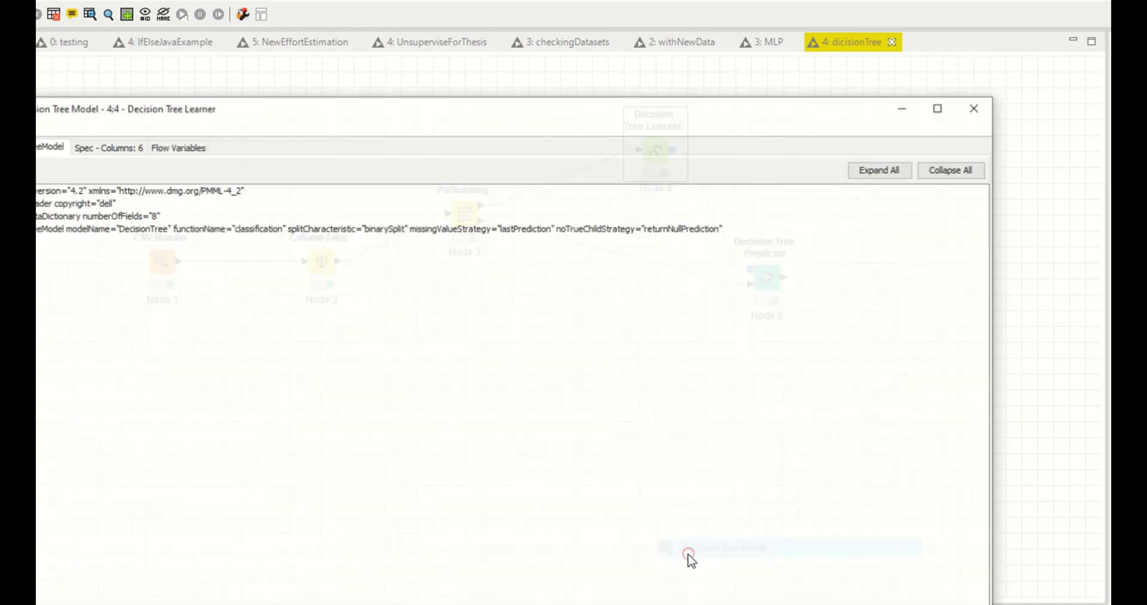
pyautogui.click(79, 113)
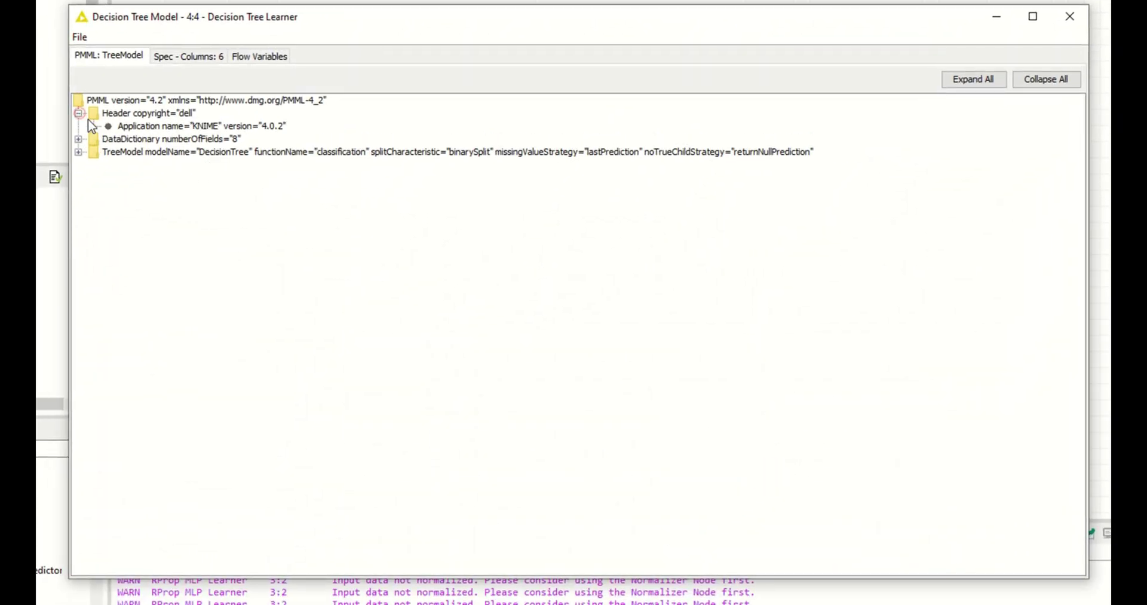
pyautogui.click(78, 139)
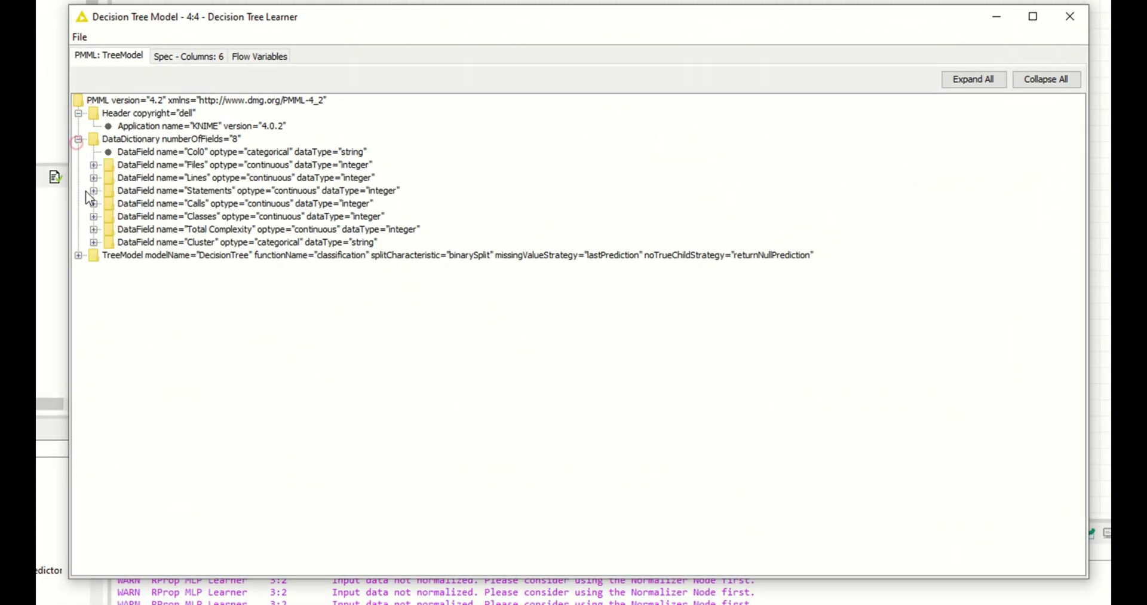
pyautogui.click(78, 255)
pyautogui.click(1078, 14)
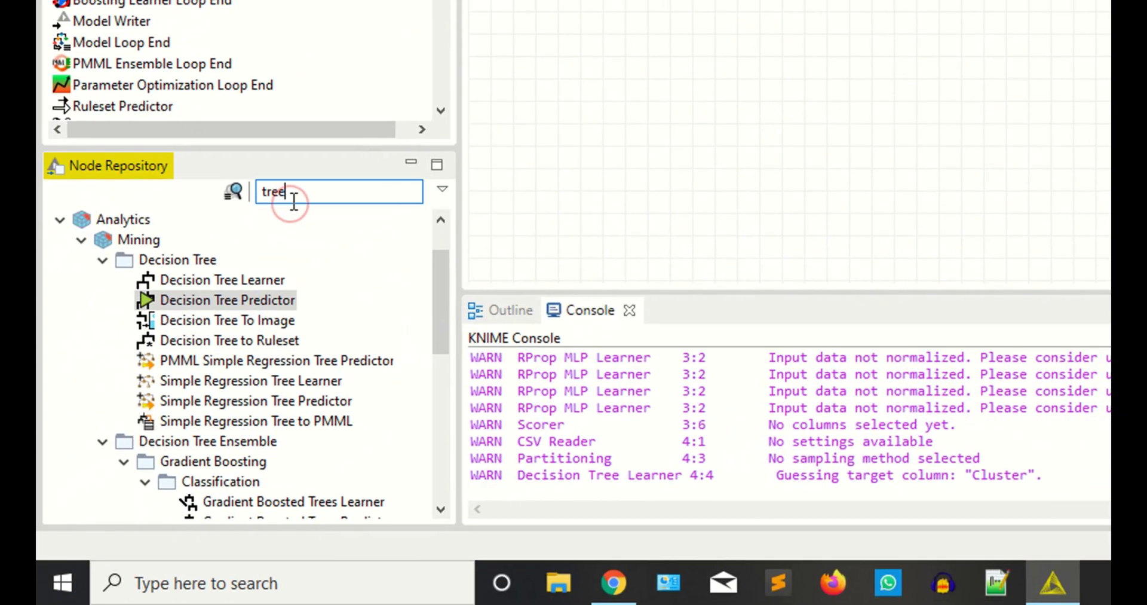
# Add a Scorer node via the 'scorer' search and connect it after the Predictor.
pyautogui.doubleClick(148, 374)
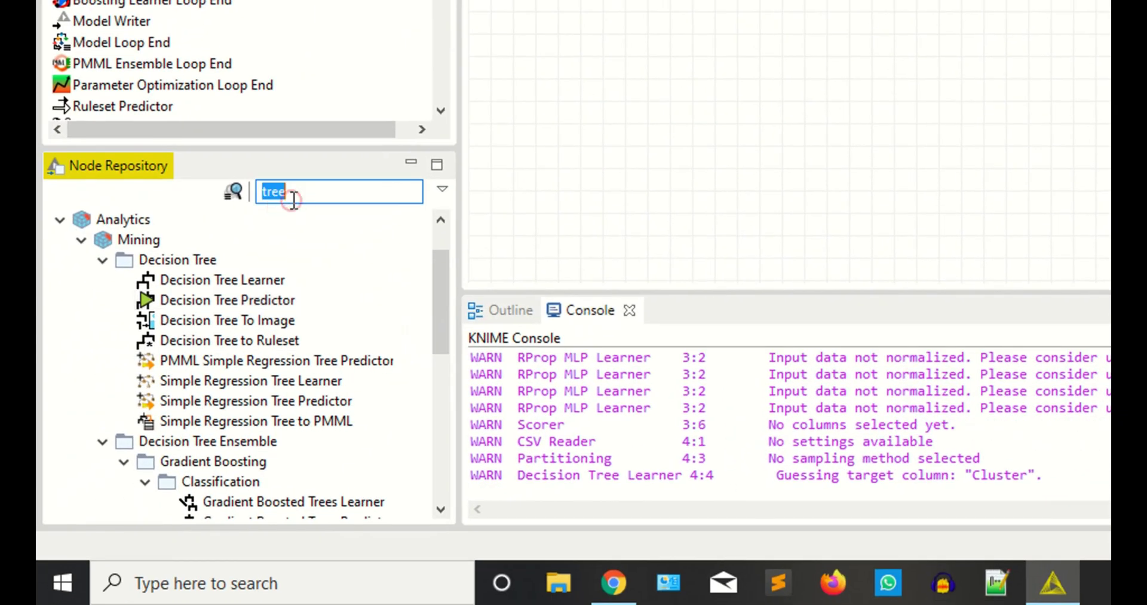
pyautogui.press('BackSpace')
pyautogui.write('sco')
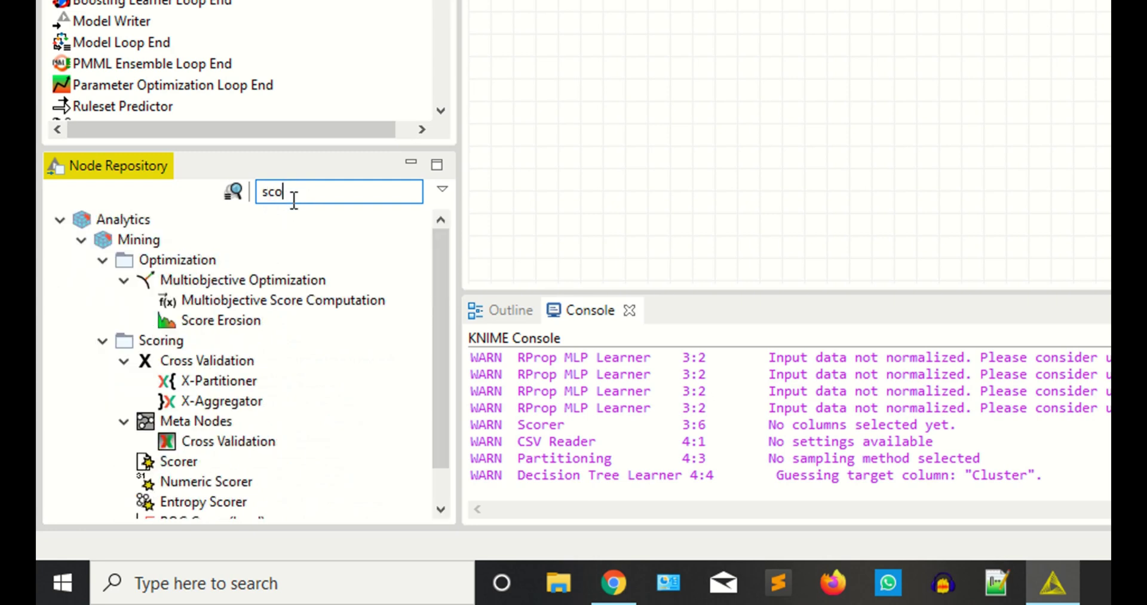
pyautogui.write('re')
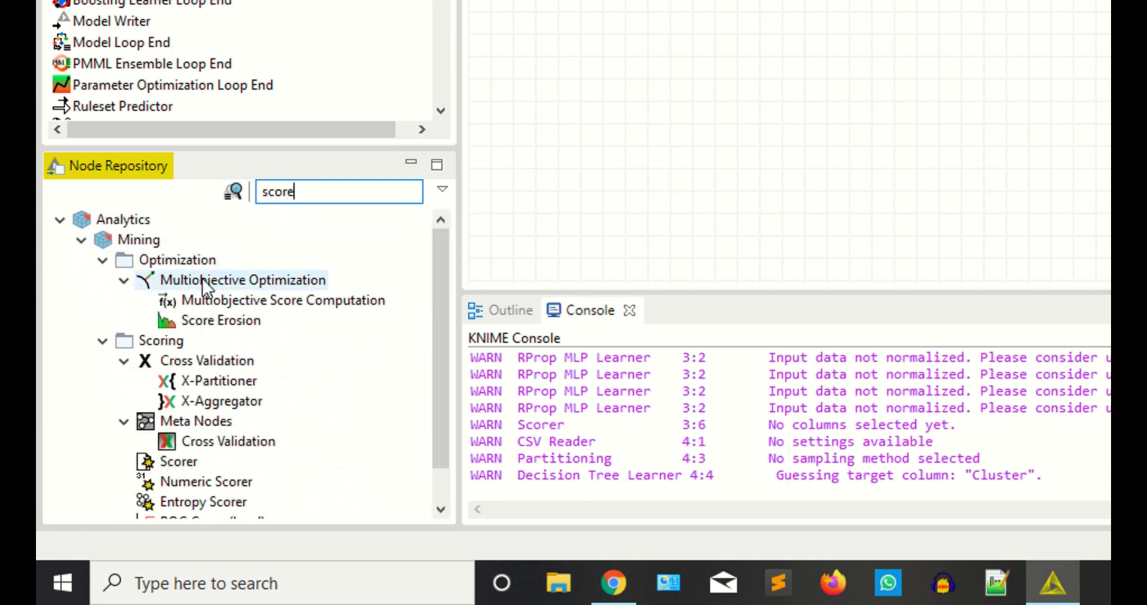
pyautogui.write('r')
pyautogui.moveTo(202, 279); pyautogui.dragTo(859, 218)
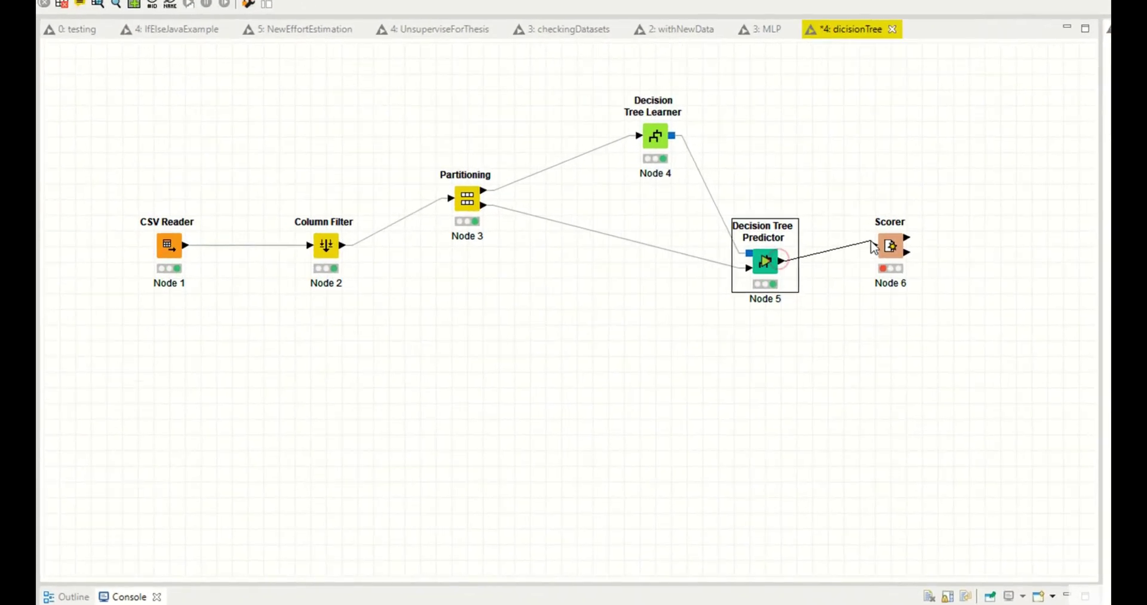
pyautogui.moveTo(779, 217); pyautogui.dragTo(847, 209)
# Configure the Scorer to compare Cluster with Prediction (Cluster) and execute it with F7.
pyautogui.rightClick(881, 250)
pyautogui.click(920, 258)
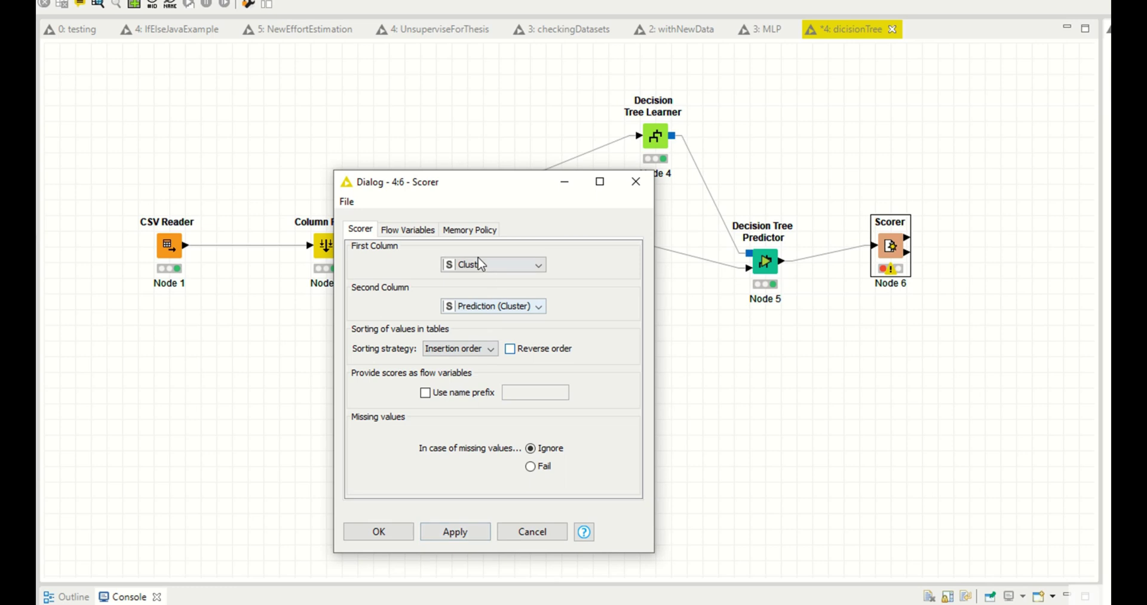
pyautogui.click(461, 531)
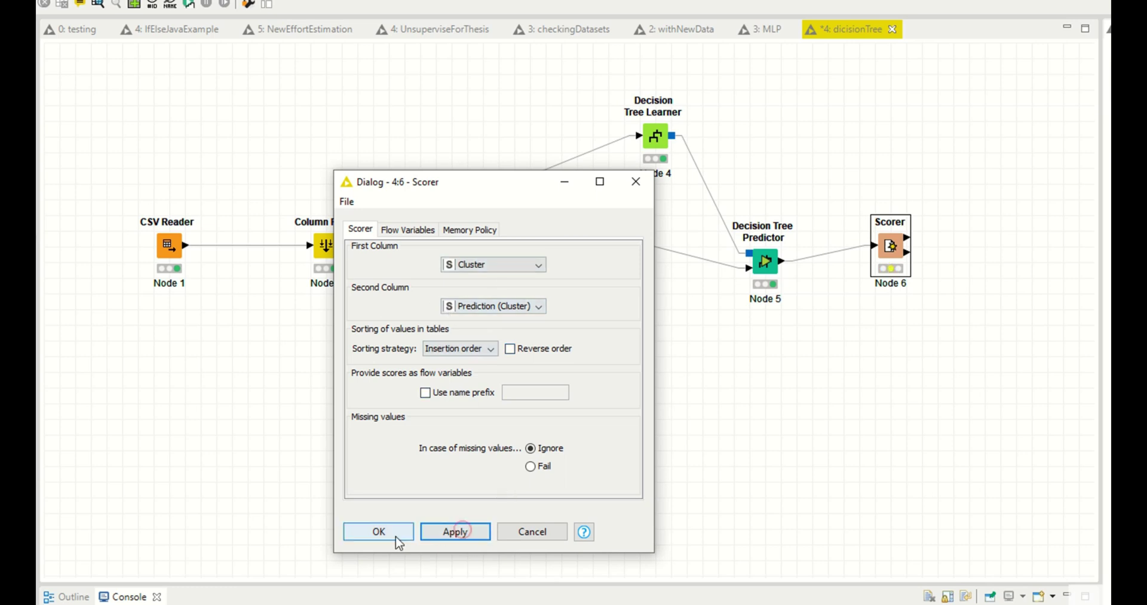
pyautogui.click(393, 531)
pyautogui.press('F7')
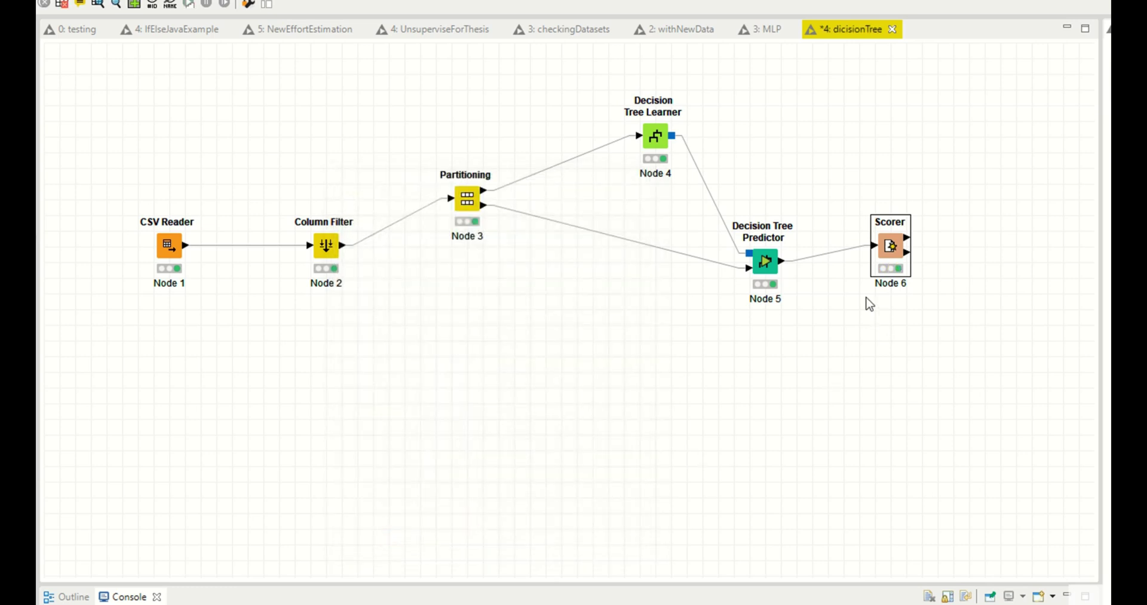
pyautogui.rightClick(902, 261)
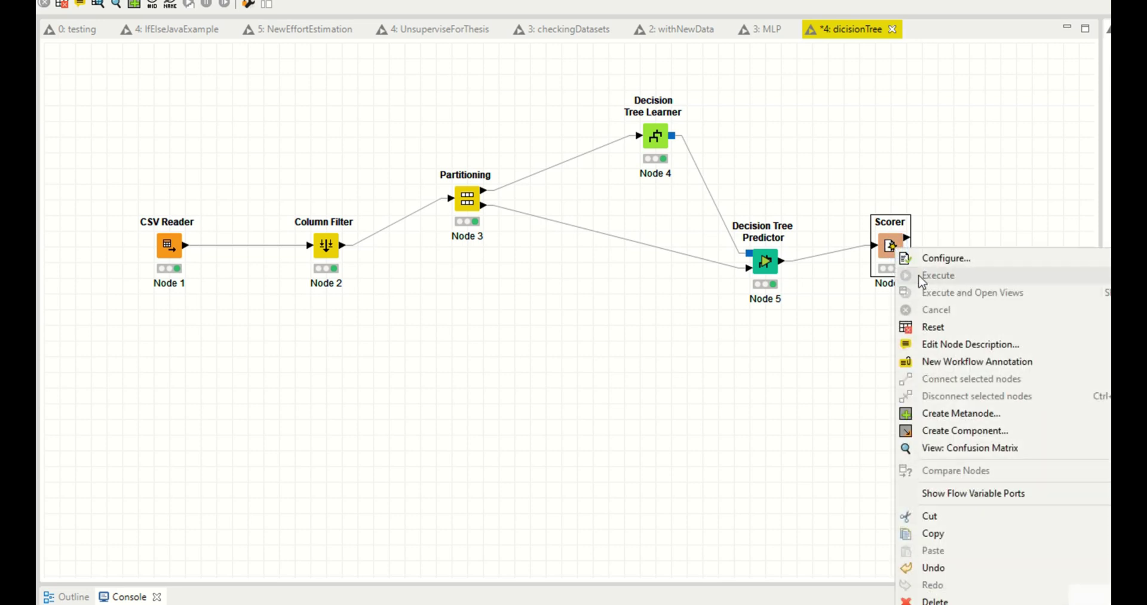
pyautogui.click(845, 332)
pyautogui.rightClick(771, 176)
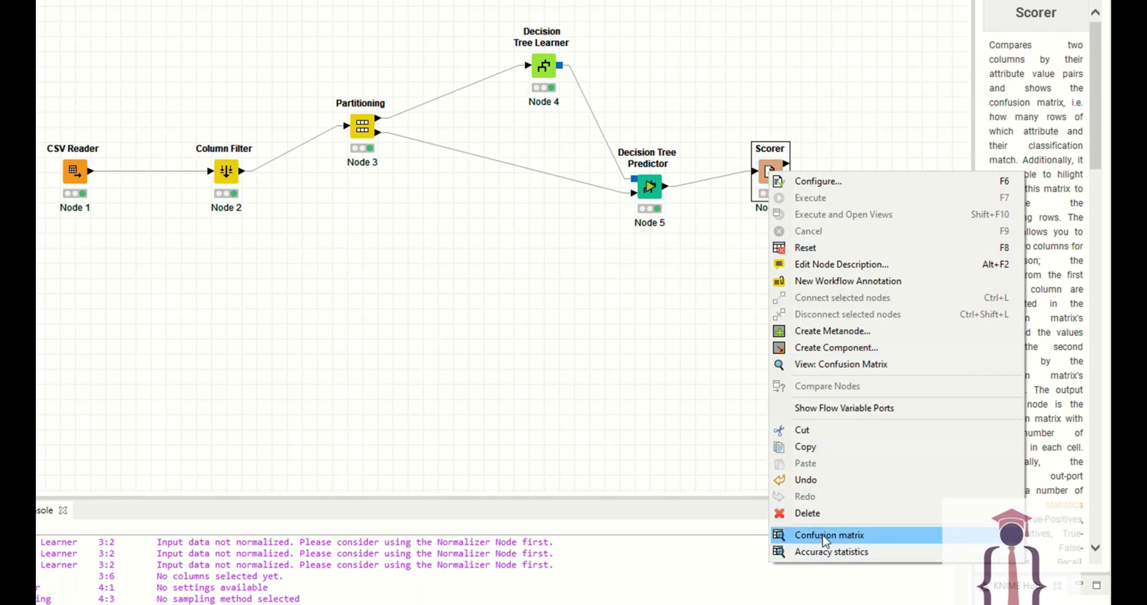
pyautogui.click(834, 538)
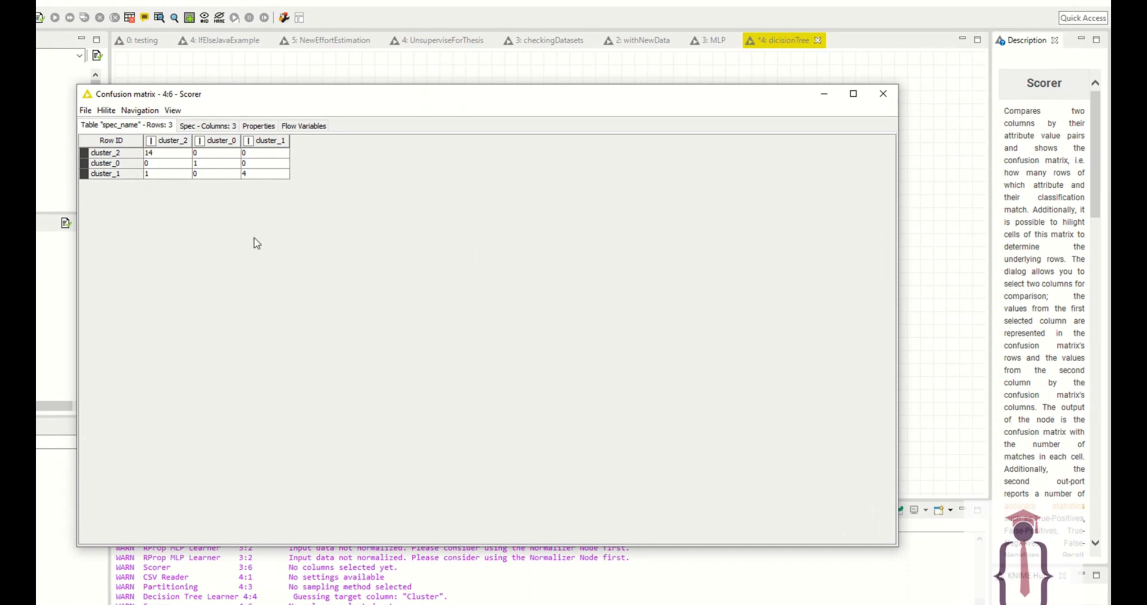
pyautogui.click(884, 94)
pyautogui.rightClick(818, 223)
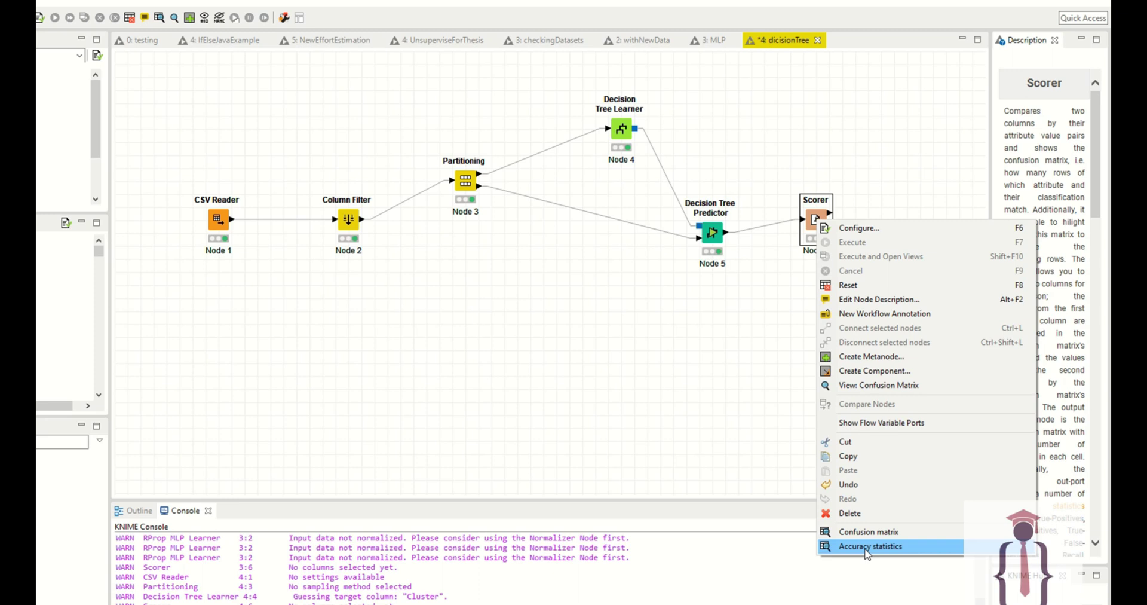
pyautogui.click(889, 391)
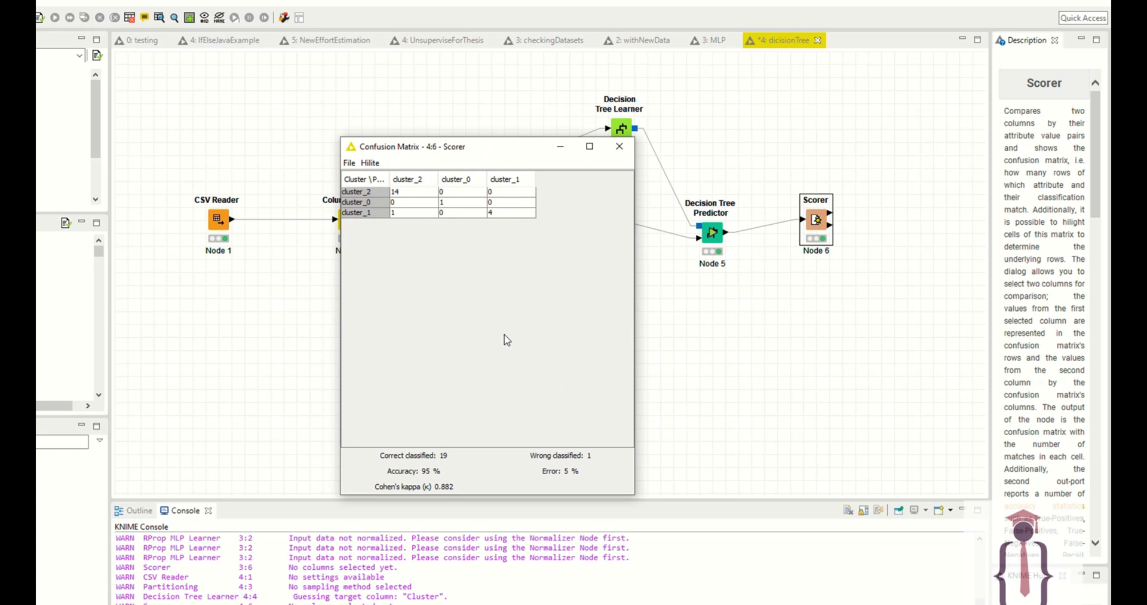
pyautogui.moveTo(504, 152); pyautogui.dragTo(462, 147)
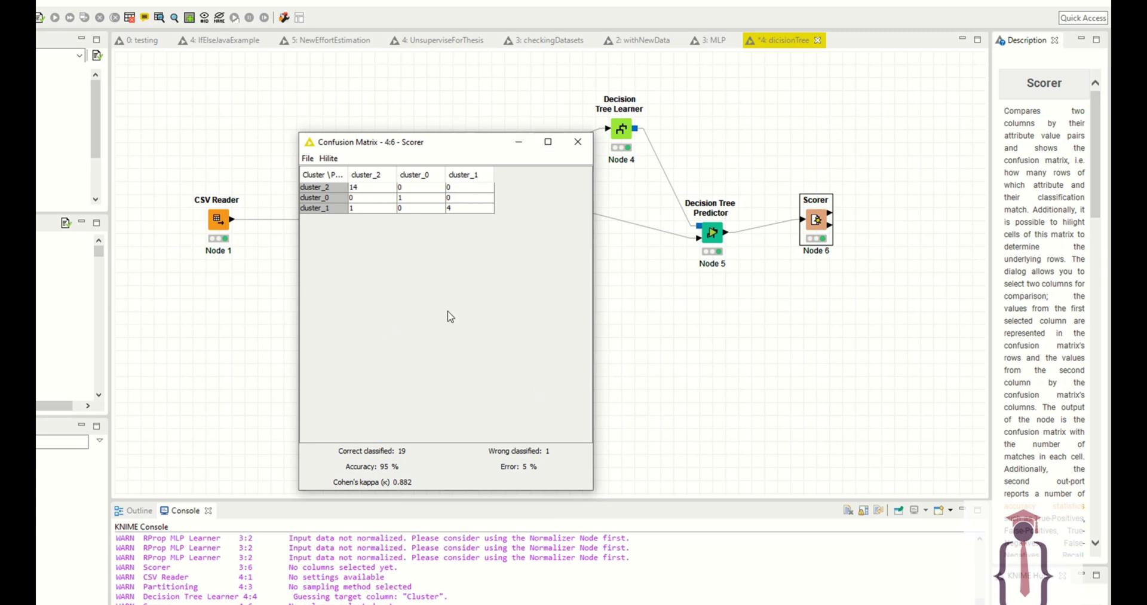
pyautogui.click(584, 148)
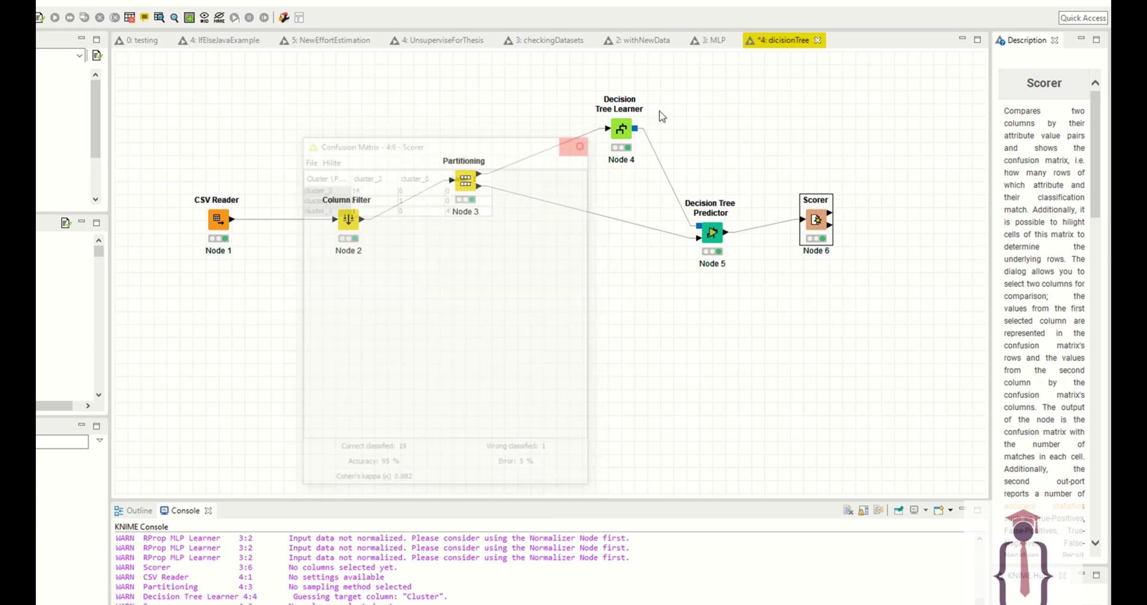
pyautogui.click(710, 40)
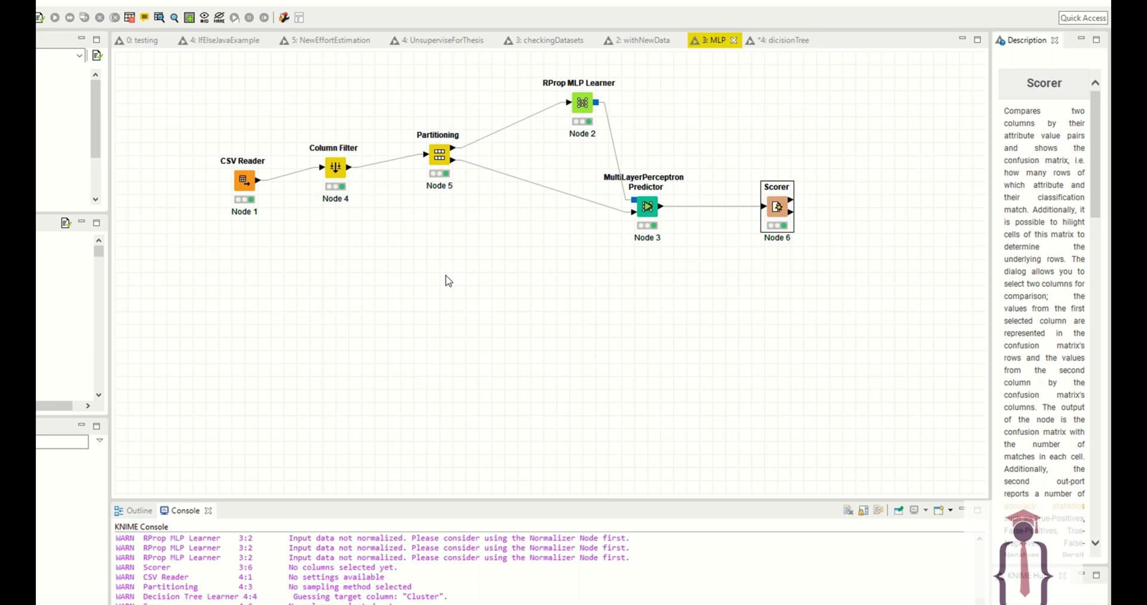
pyautogui.click(776, 40)
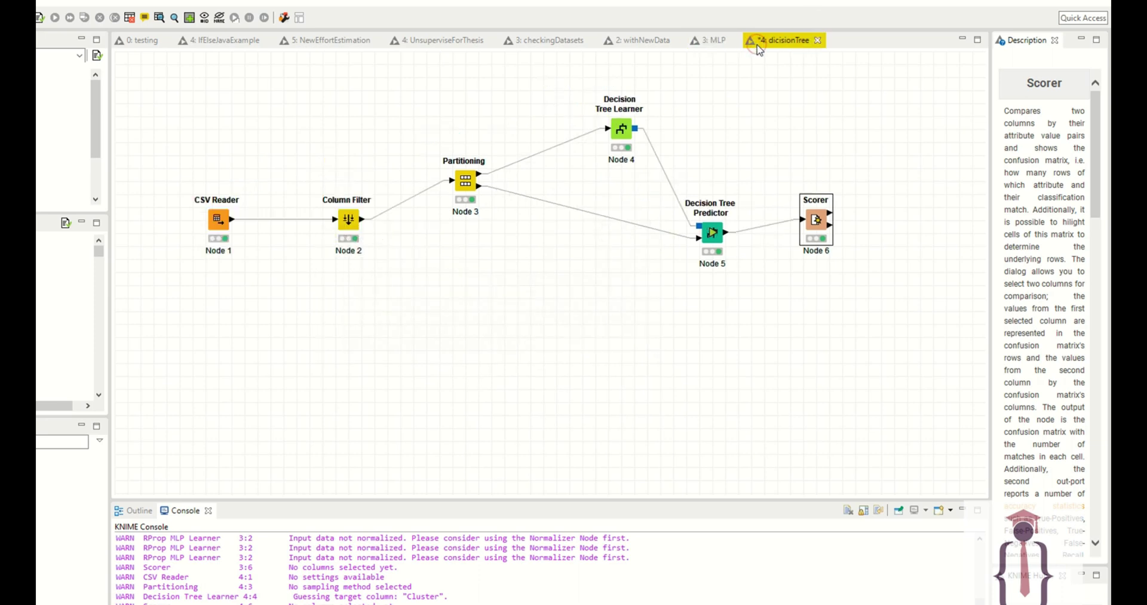
pyautogui.click(711, 40)
pyautogui.rightClick(773, 209)
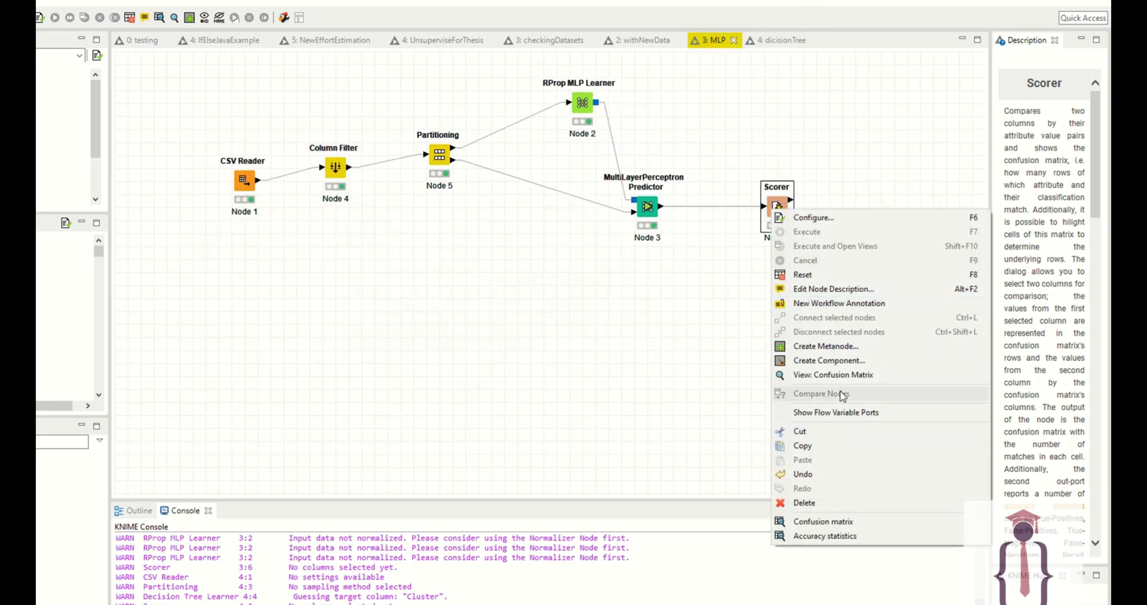
pyautogui.click(828, 375)
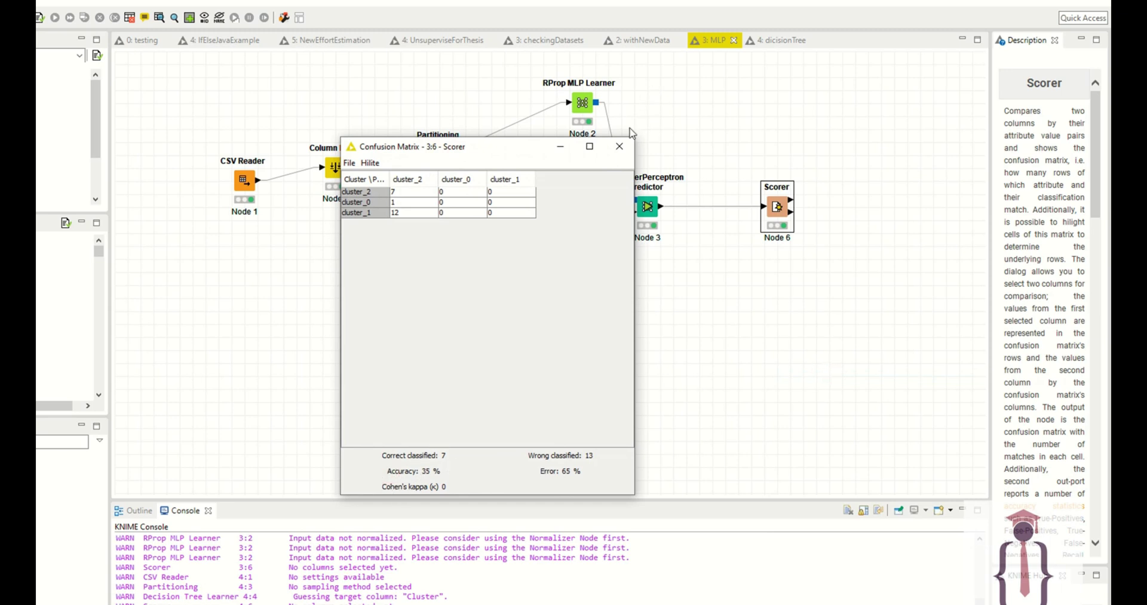
pyautogui.click(622, 145)
pyautogui.click(783, 40)
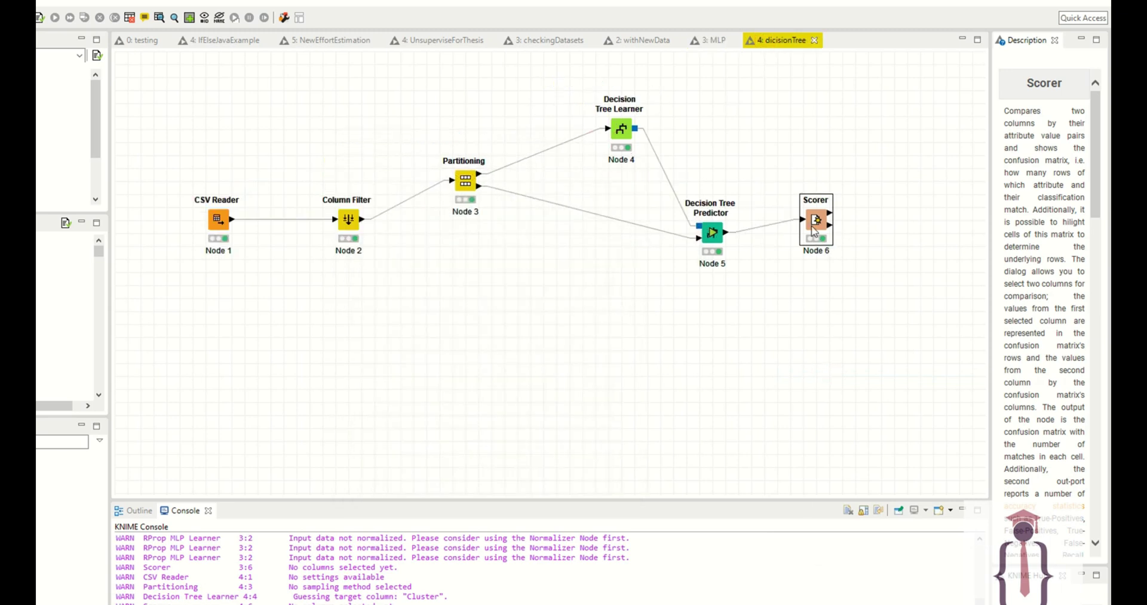
pyautogui.rightClick(814, 225)
pyautogui.click(868, 392)
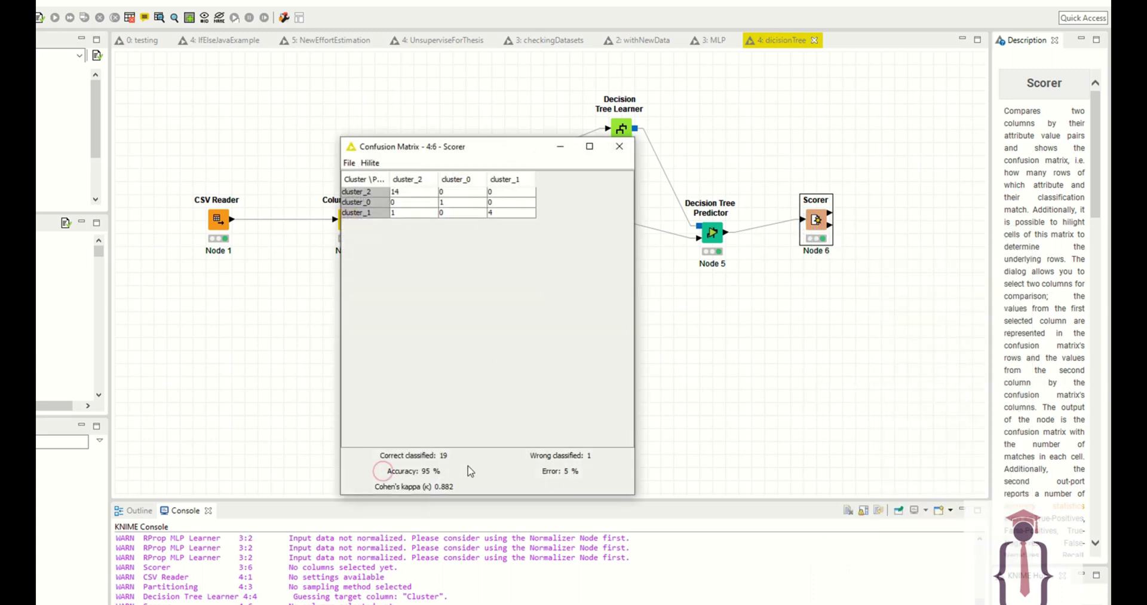
pyautogui.click(622, 147)
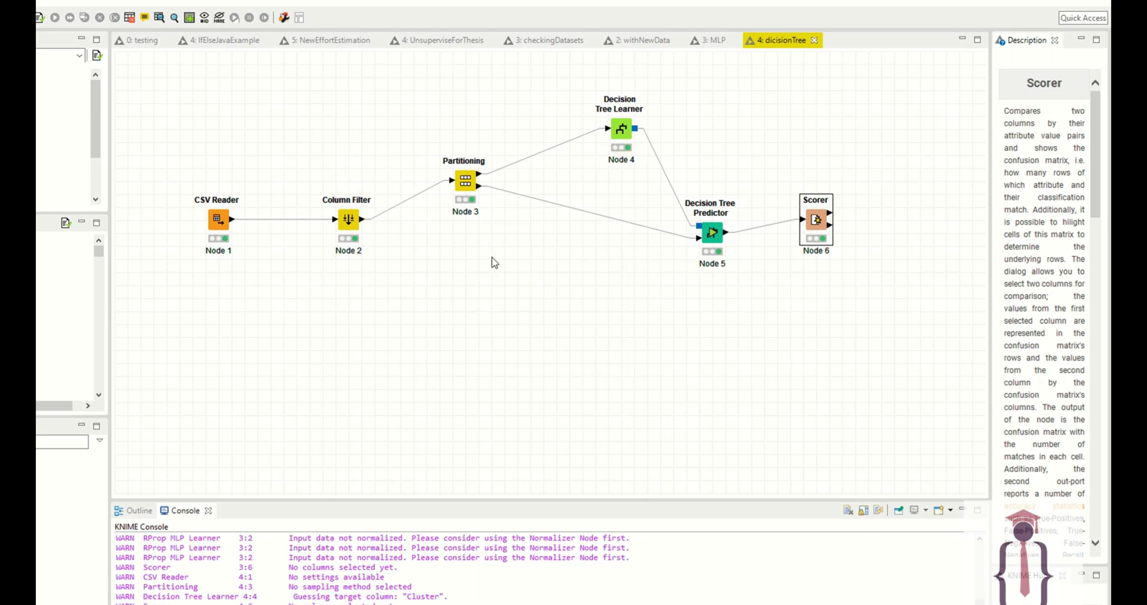